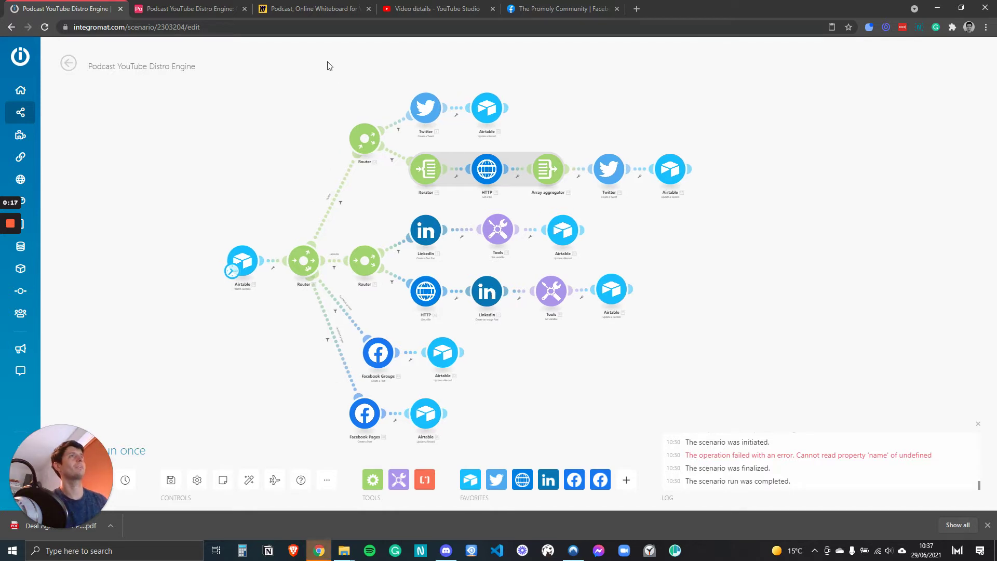
# Review the Socials, Integromat and VA sticky notes on the podcast planning whiteboard
pyautogui.click(301, 8)
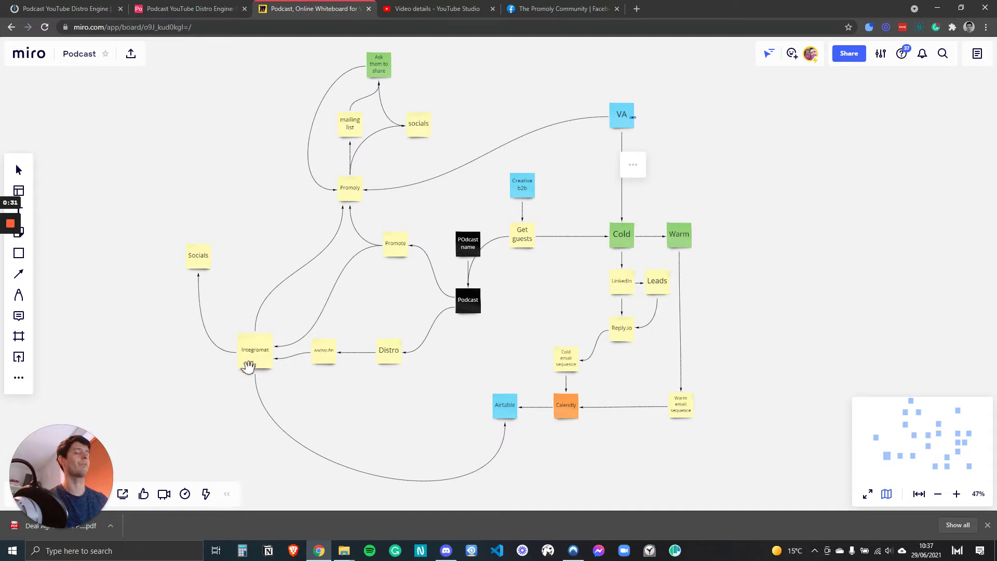
pyautogui.moveTo(189, 249); pyautogui.dragTo(244, 263)
pyautogui.click(264, 257)
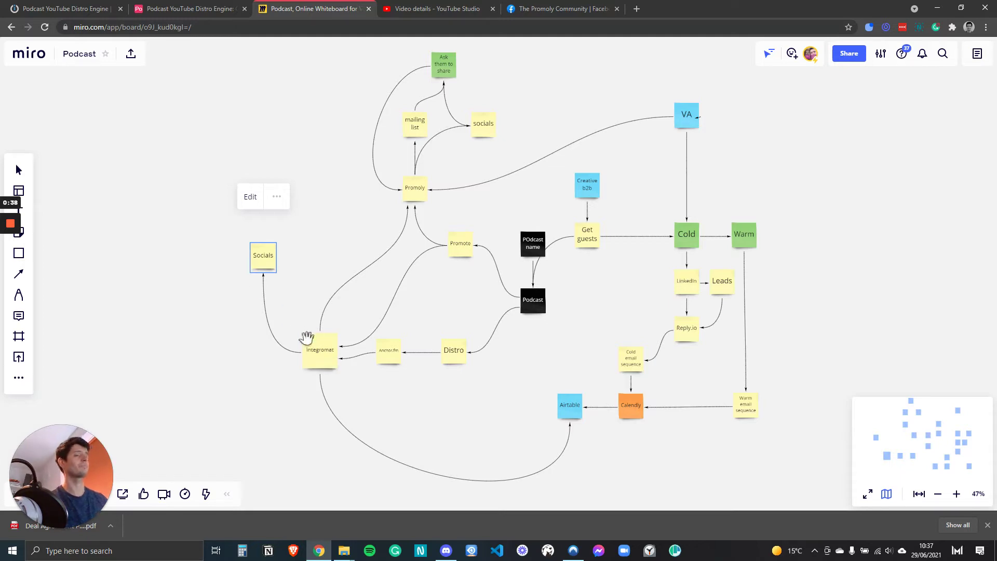
pyautogui.click(314, 355)
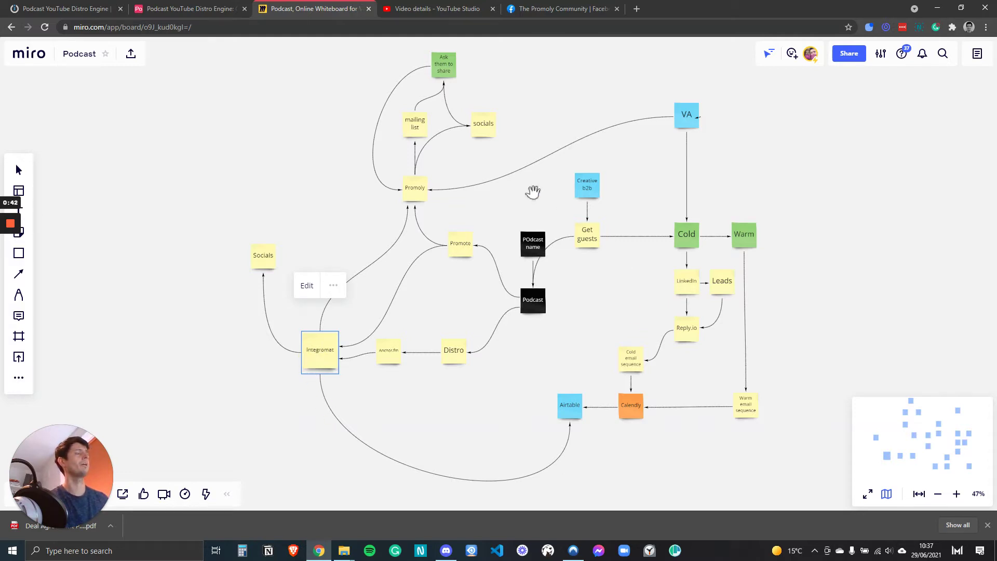
pyautogui.click(694, 119)
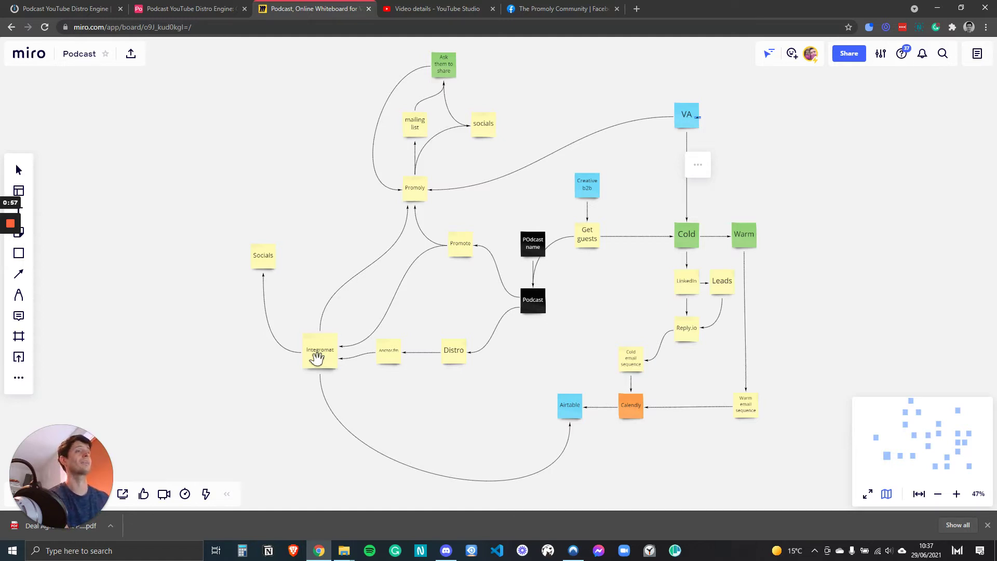
# Open the Airtable Watch Records trigger, which watches the Content table by the mod field
pyautogui.click(66, 10)
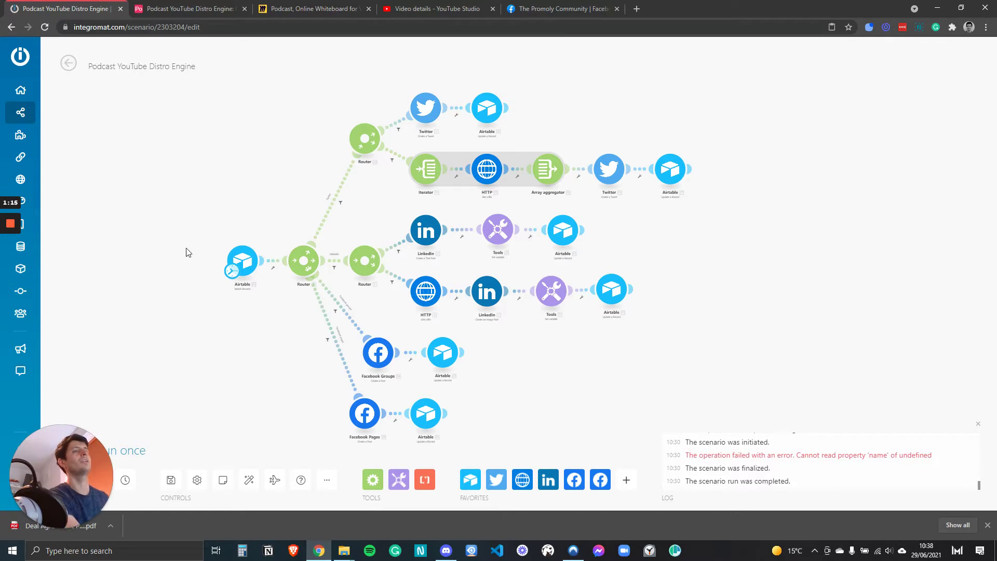
pyautogui.scroll(2, 226, 262)
pyautogui.scroll(1, 225, 260)
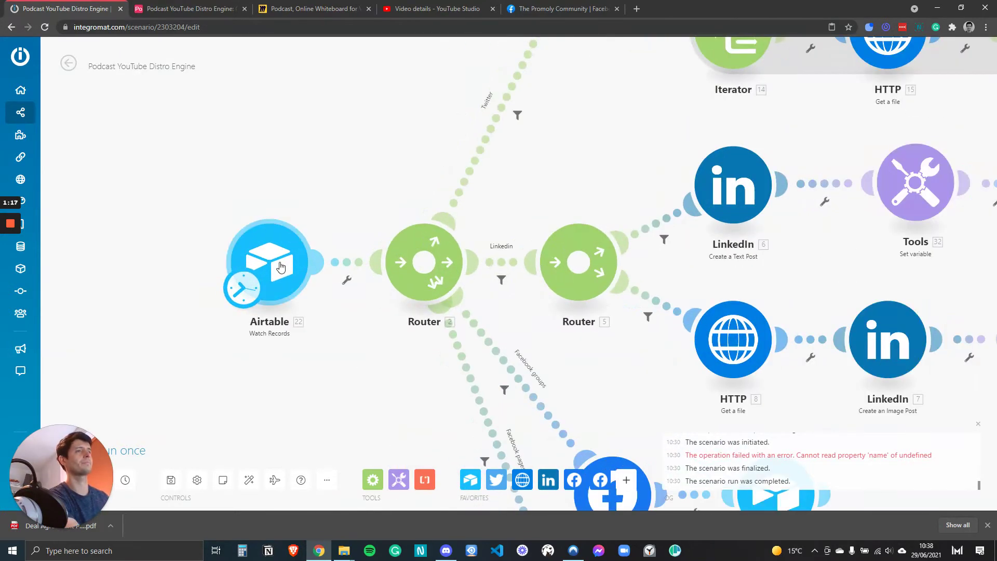
pyautogui.click(266, 289)
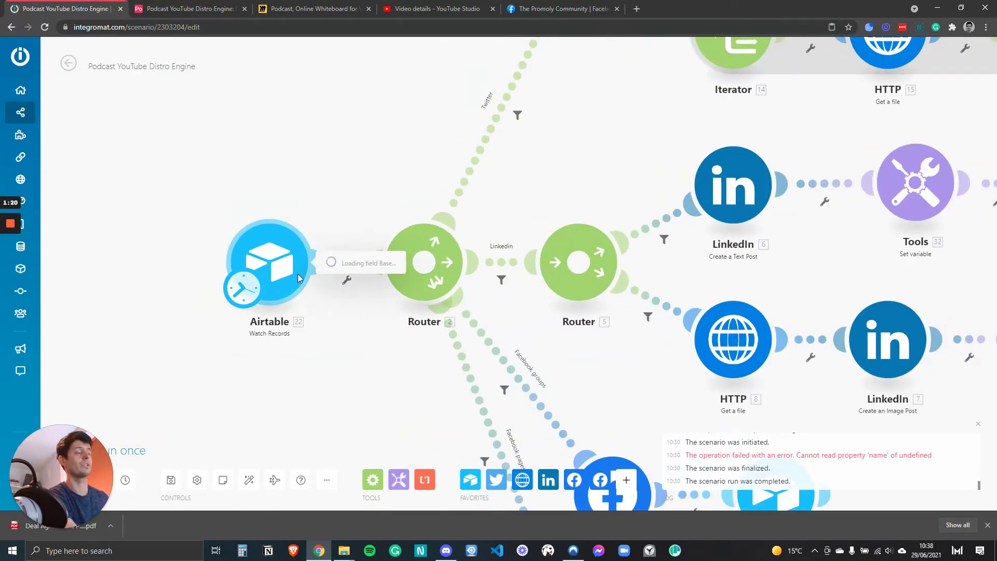
pyautogui.scroll(-3, 183, 179)
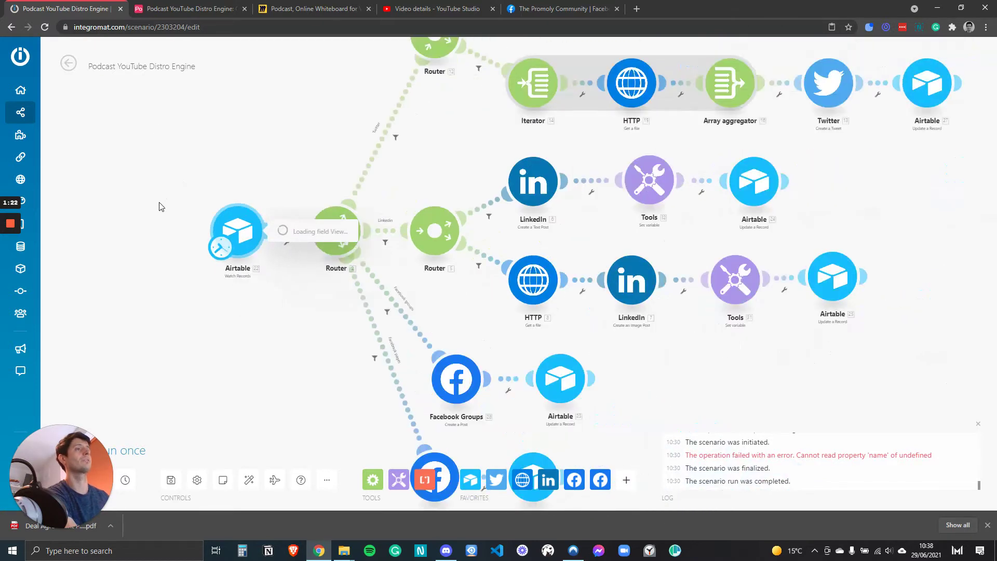
pyautogui.moveTo(247, 181); pyautogui.dragTo(212, 196)
pyautogui.scroll(-2, 171, 190)
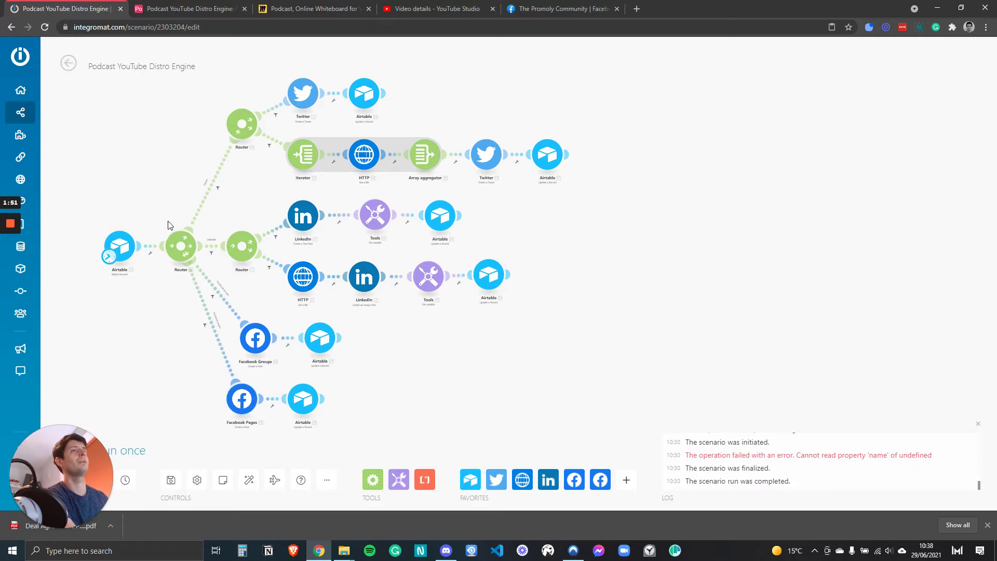
# Inspect the Twitter route filter against the Airtable Posts table, then close it
pyautogui.scroll(4, 167, 222)
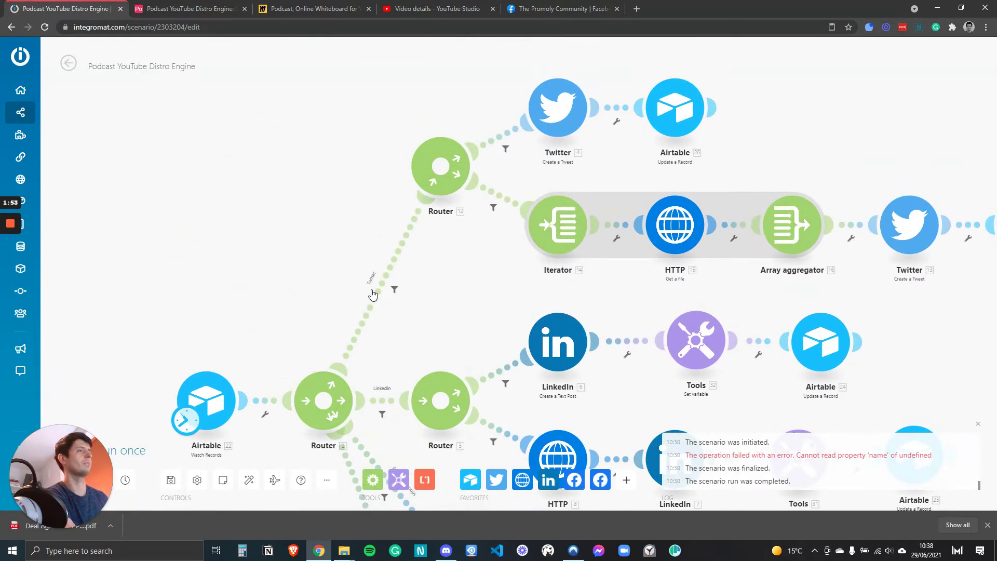
pyautogui.scroll(-1, 299, 277)
pyautogui.moveTo(299, 277); pyautogui.dragTo(245, 236)
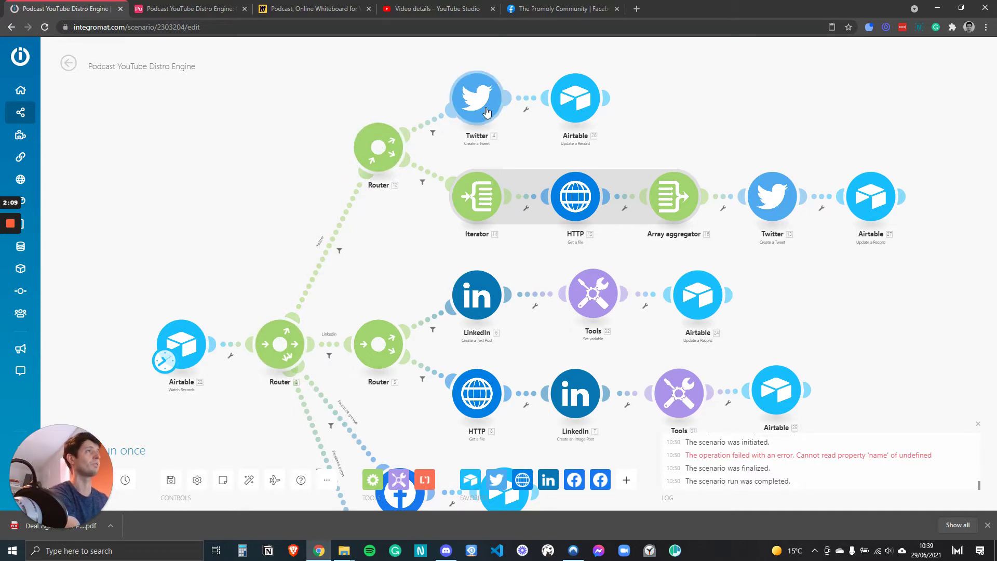
pyautogui.click(320, 246)
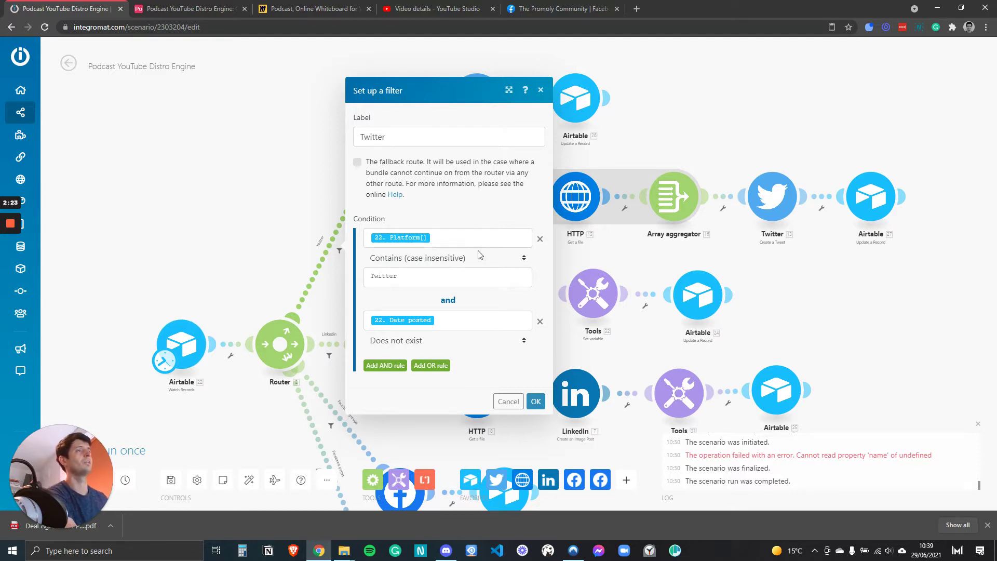
pyautogui.click(172, 12)
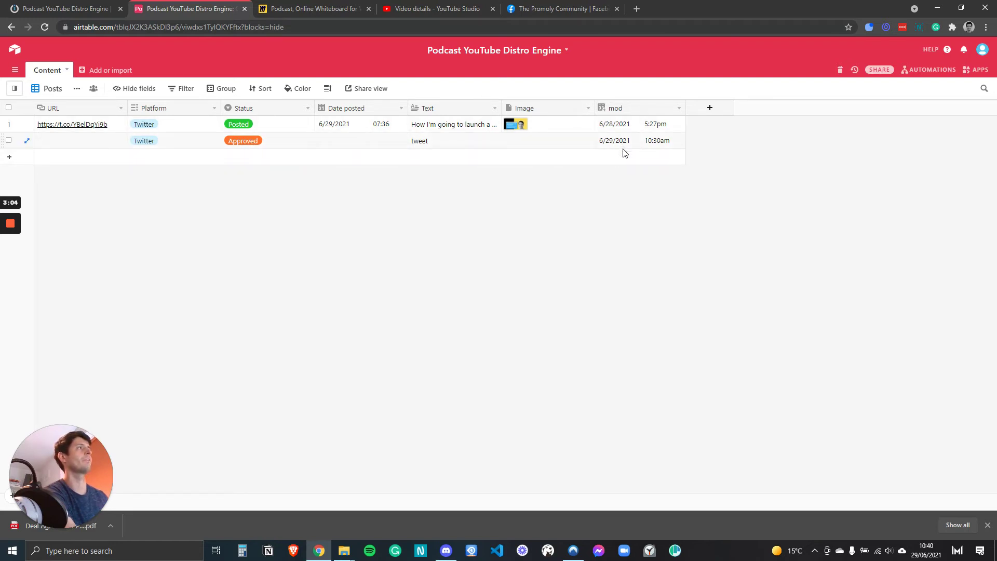
pyautogui.click(40, 10)
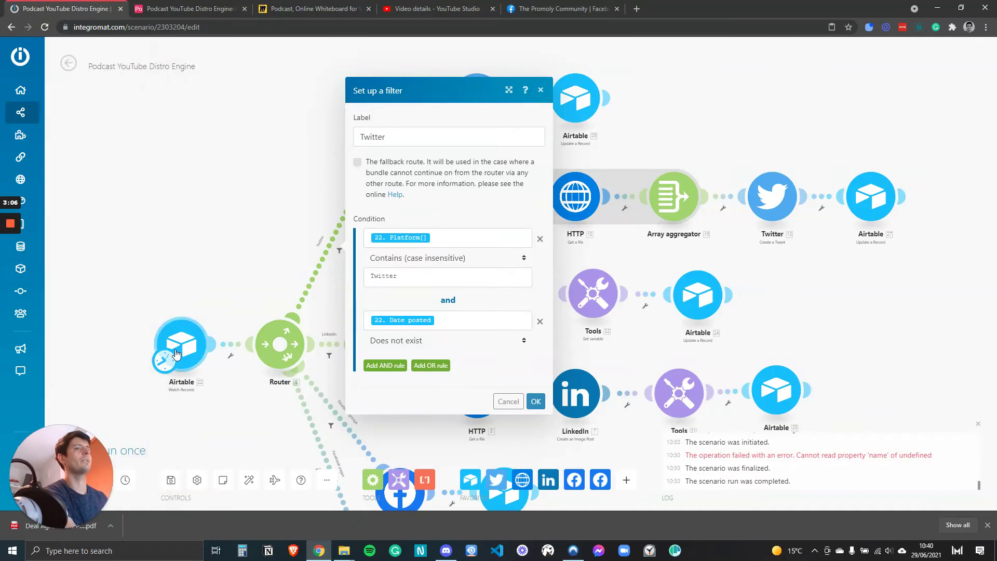
pyautogui.click(239, 259)
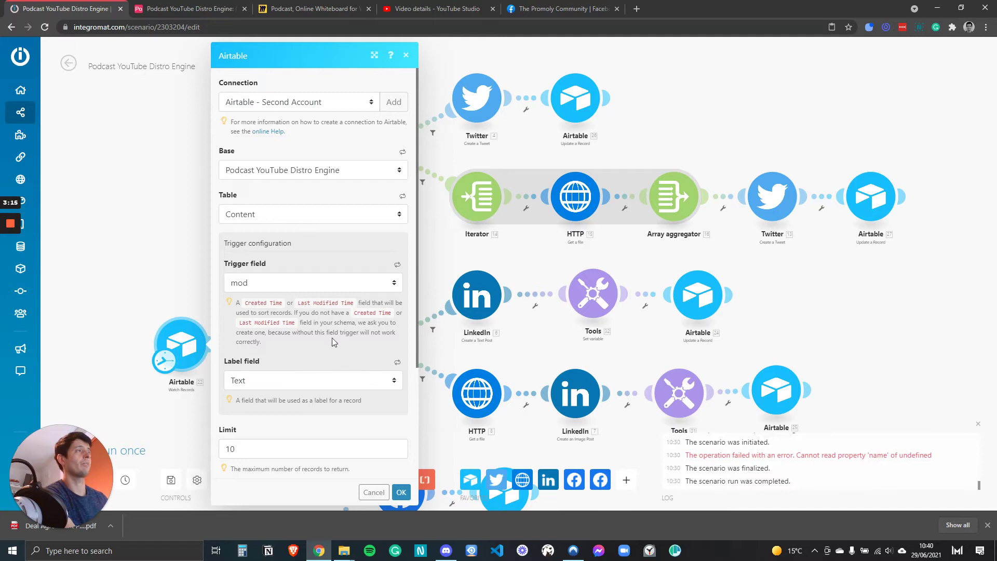
pyautogui.click(156, 9)
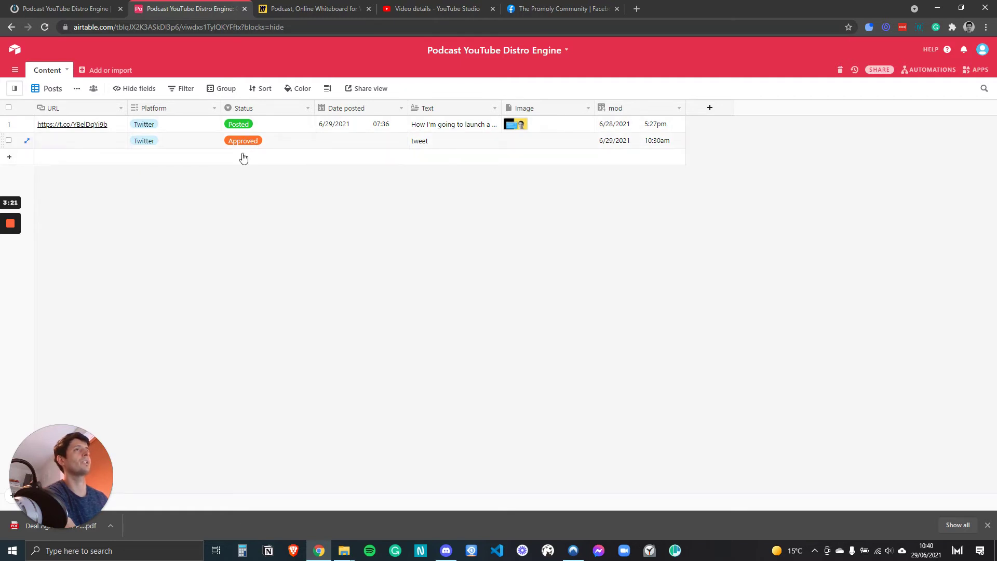
# Add a new record with text 'tyryreyr' and set its Status to Approved
pyautogui.click(243, 158)
pyautogui.click(235, 158)
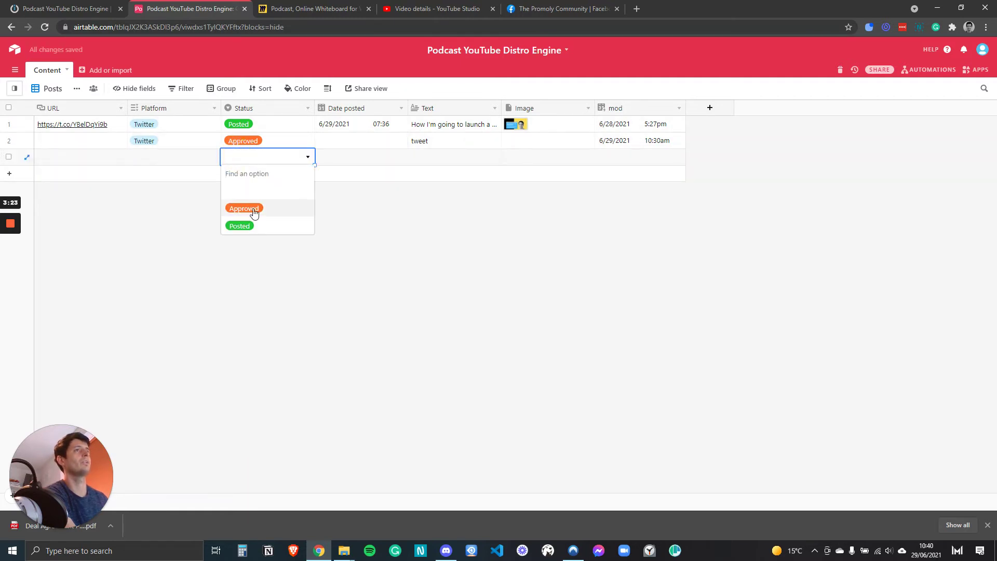
pyautogui.click(359, 206)
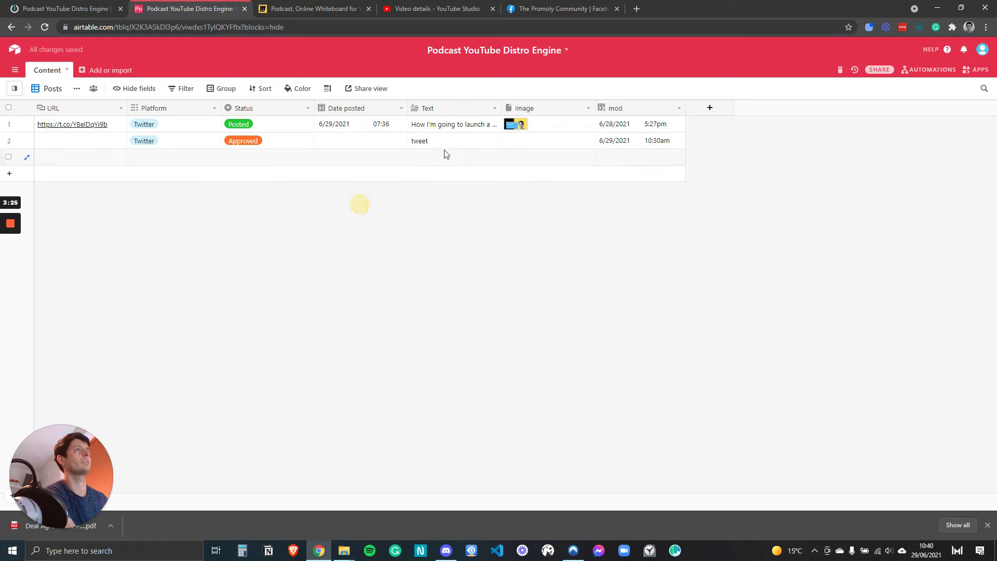
pyautogui.click(444, 159)
pyautogui.write('tyryreyr')
pyautogui.click(314, 221)
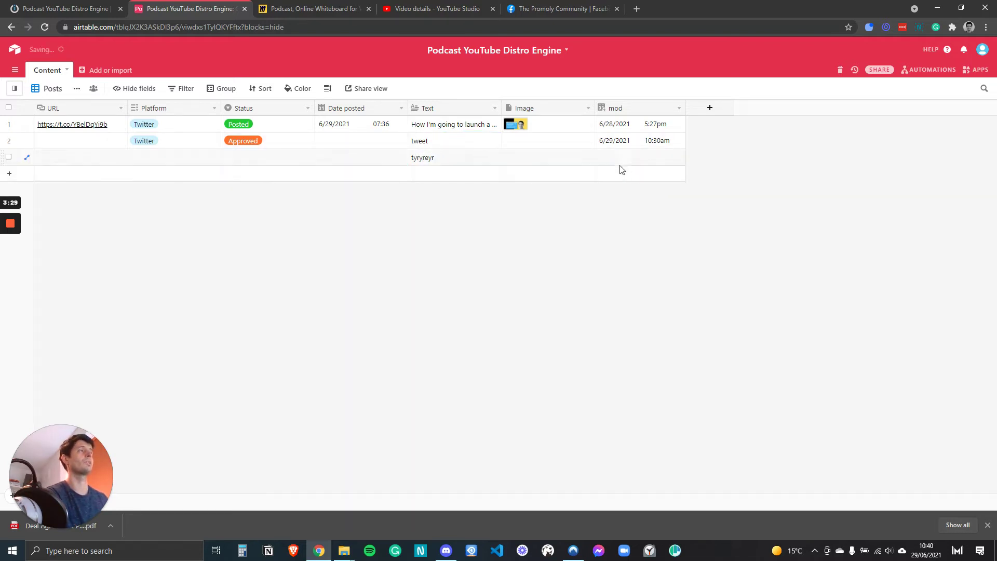
pyautogui.click(279, 162)
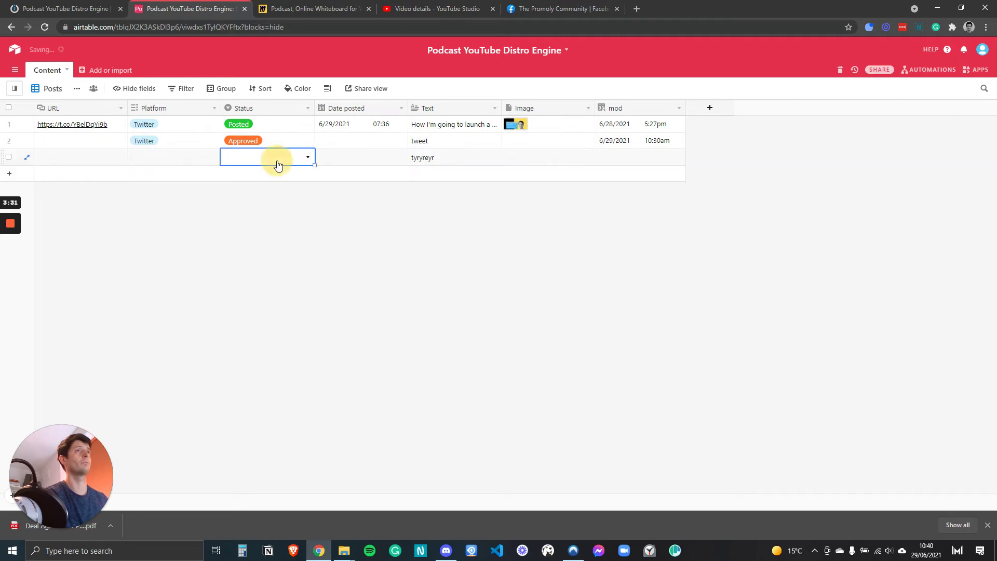
pyautogui.click(307, 156)
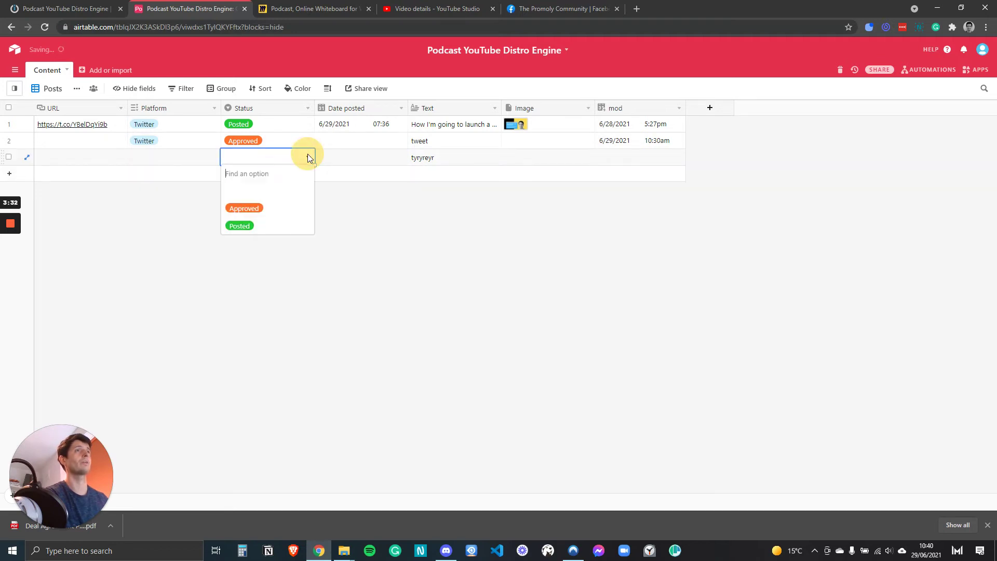
pyautogui.click(242, 211)
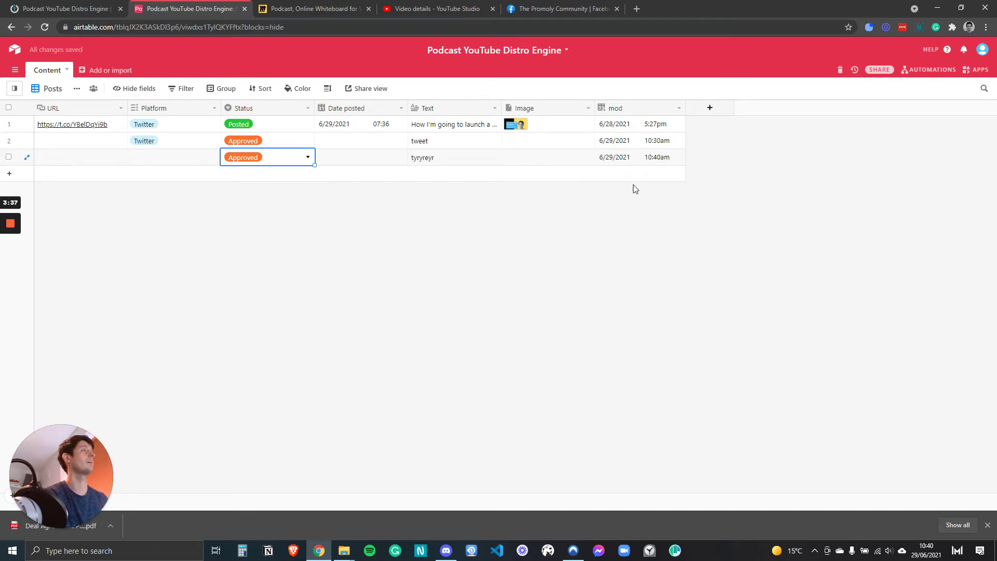
# Delete the second and third test records, leaving only the posted Twitter record
pyautogui.click(8, 157)
pyautogui.click(8, 140)
pyautogui.rightClick(21, 151)
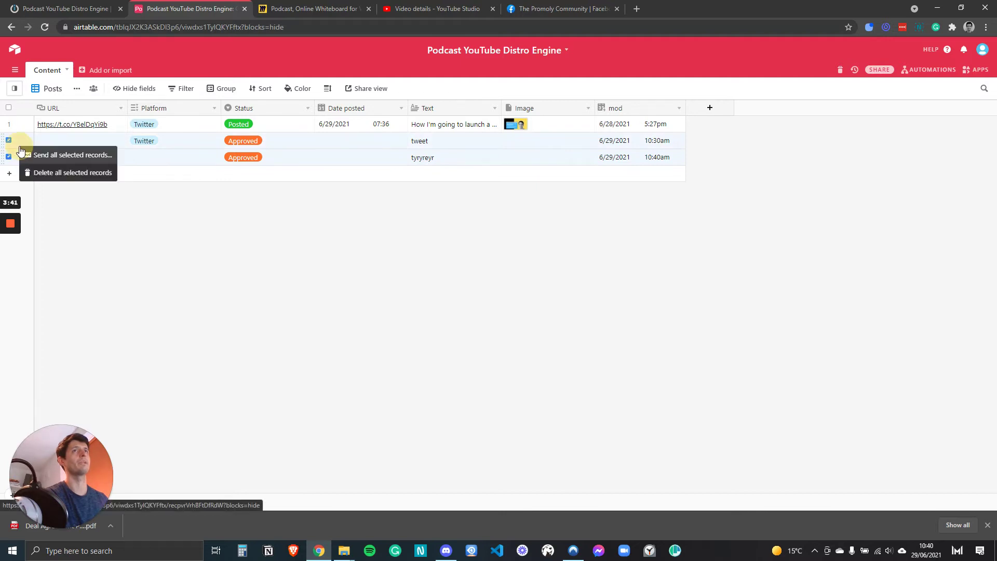
pyautogui.click(57, 173)
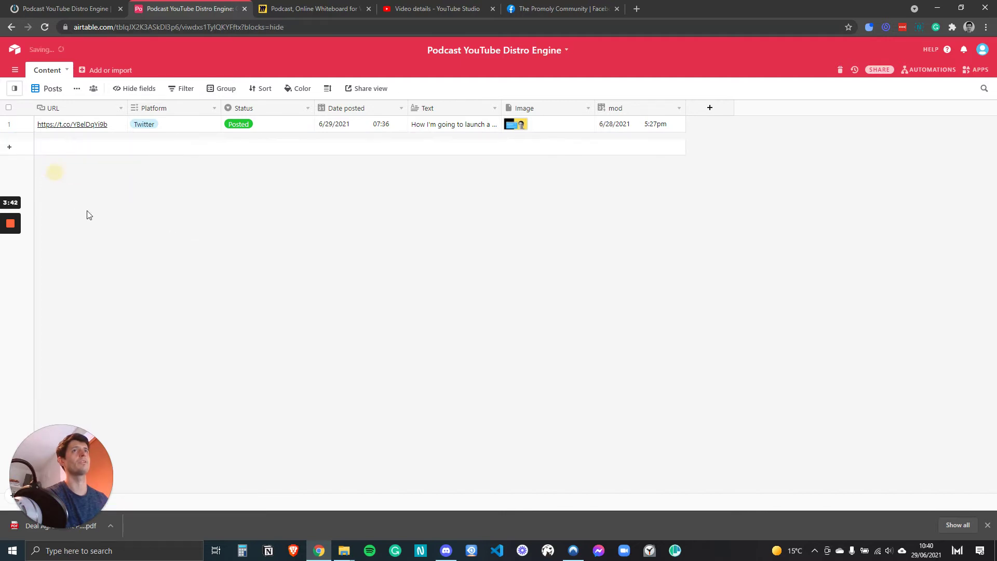
pyautogui.click(41, 8)
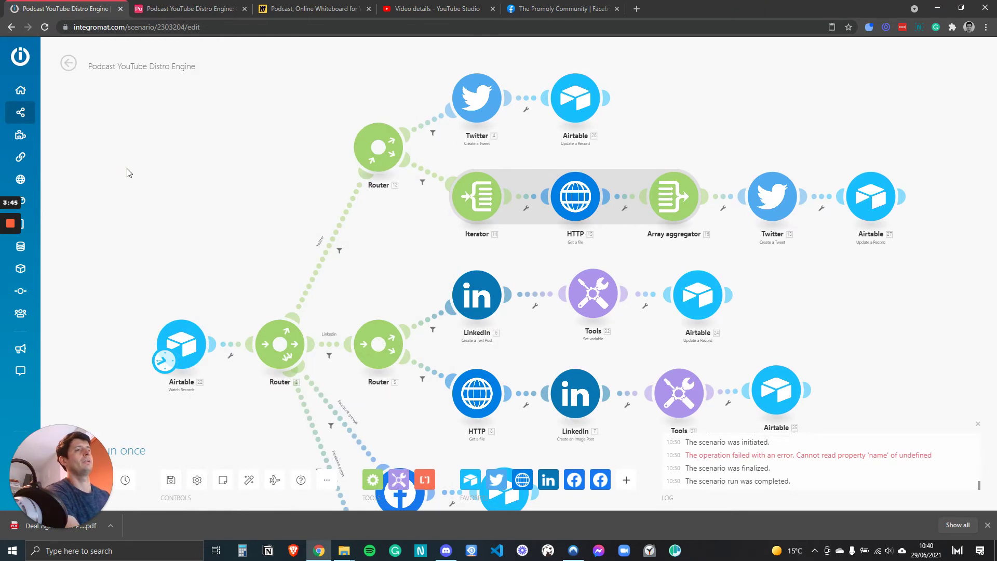
# Open Airtable 24 'Update a Record' on the LinkedIn text-post branch, which updates the Content table
pyautogui.scroll(-5, 159, 181)
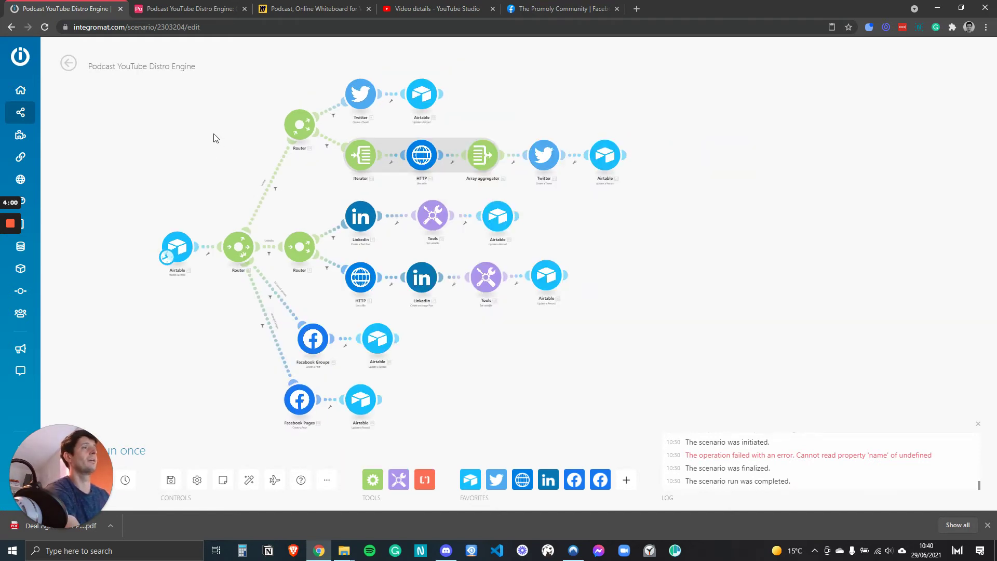
pyautogui.scroll(2, 467, 282)
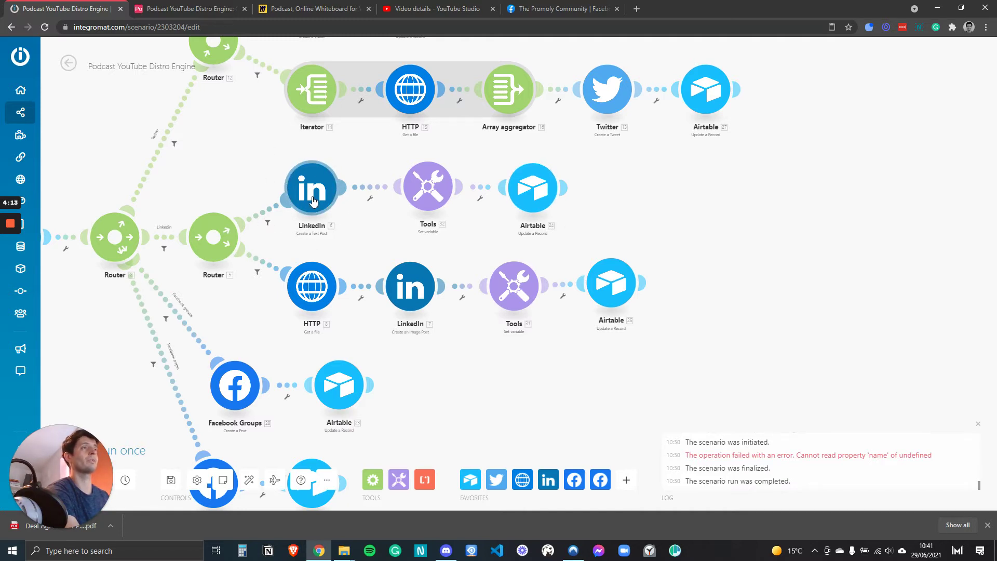
pyautogui.click(428, 190)
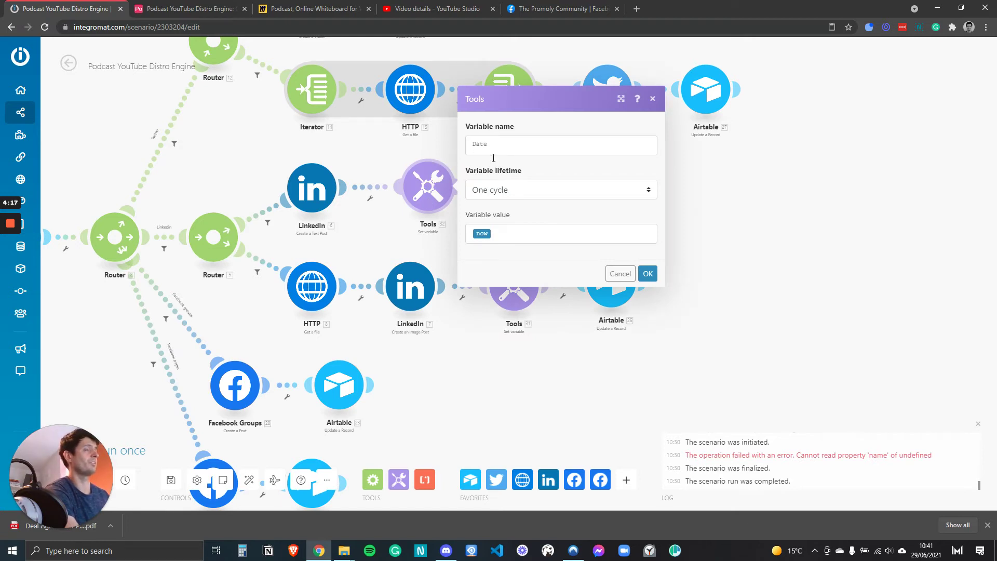
pyautogui.click(646, 103)
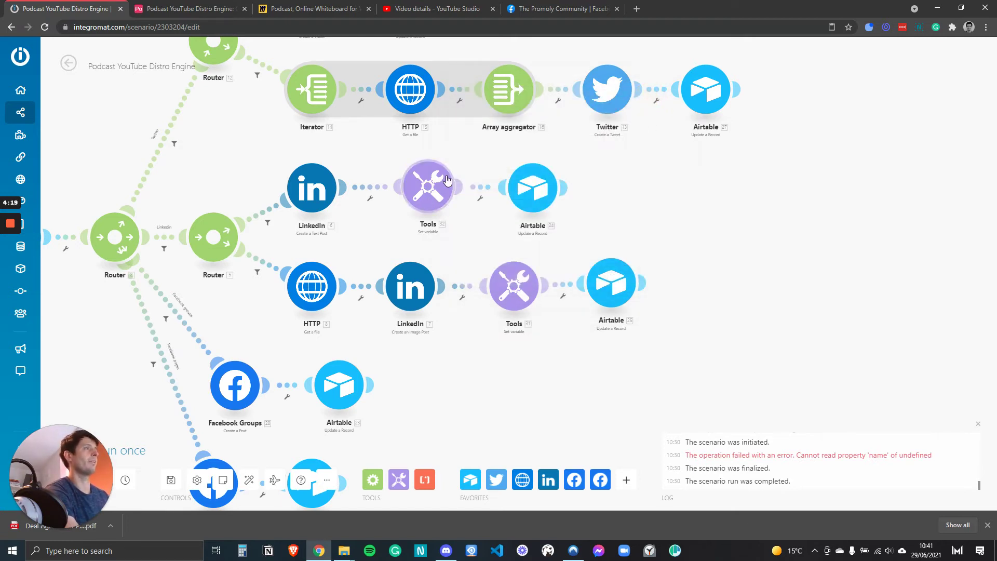
pyautogui.click(526, 197)
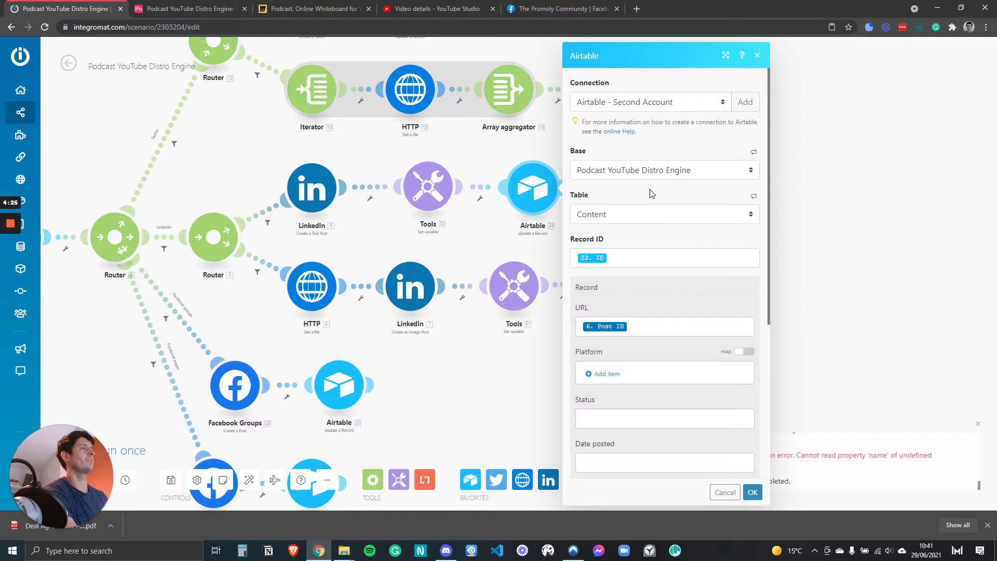
# Map the Tools Date variable into the Date posted field
pyautogui.scroll(-1, 614, 247)
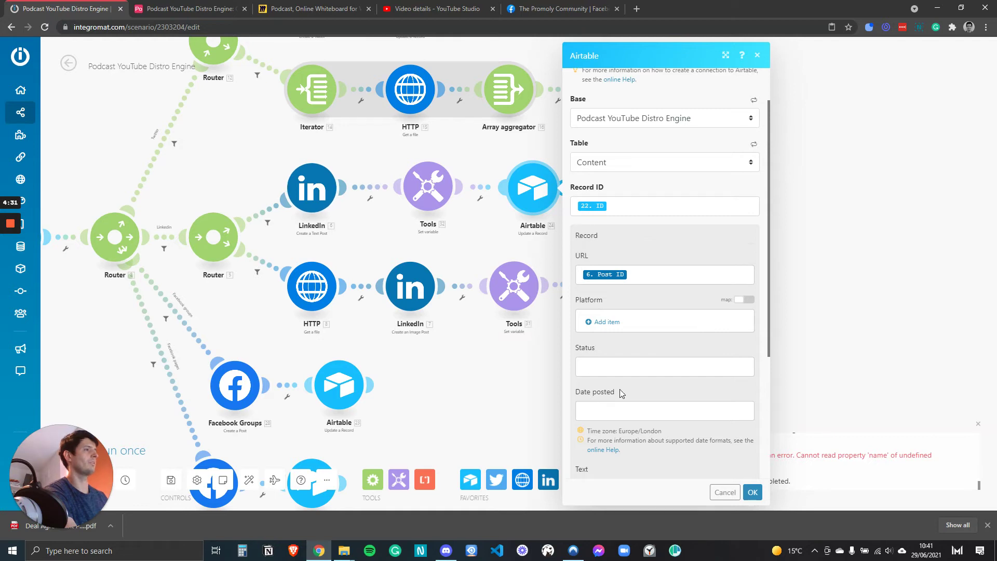
pyautogui.click(630, 409)
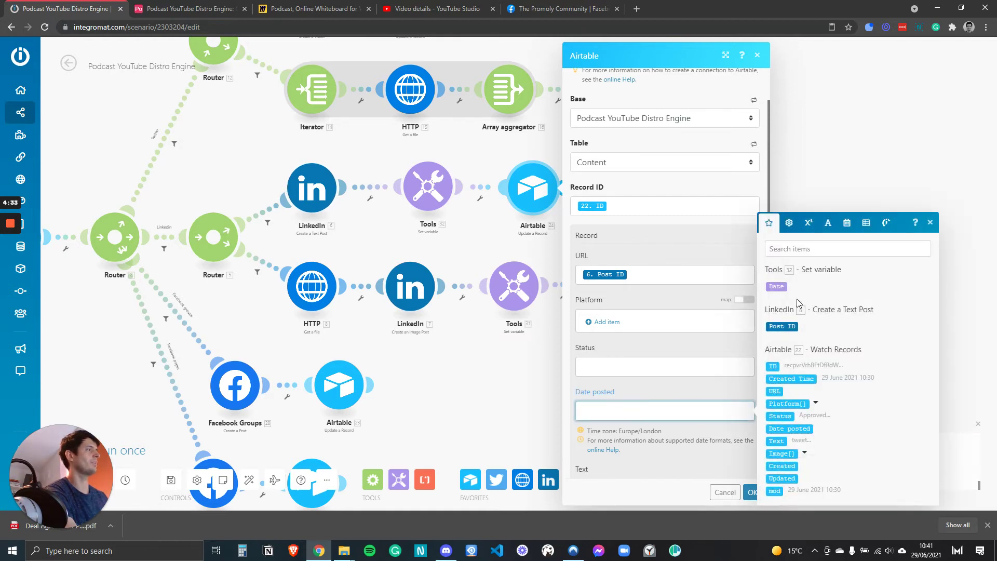
pyautogui.moveTo(783, 286); pyautogui.dragTo(623, 410)
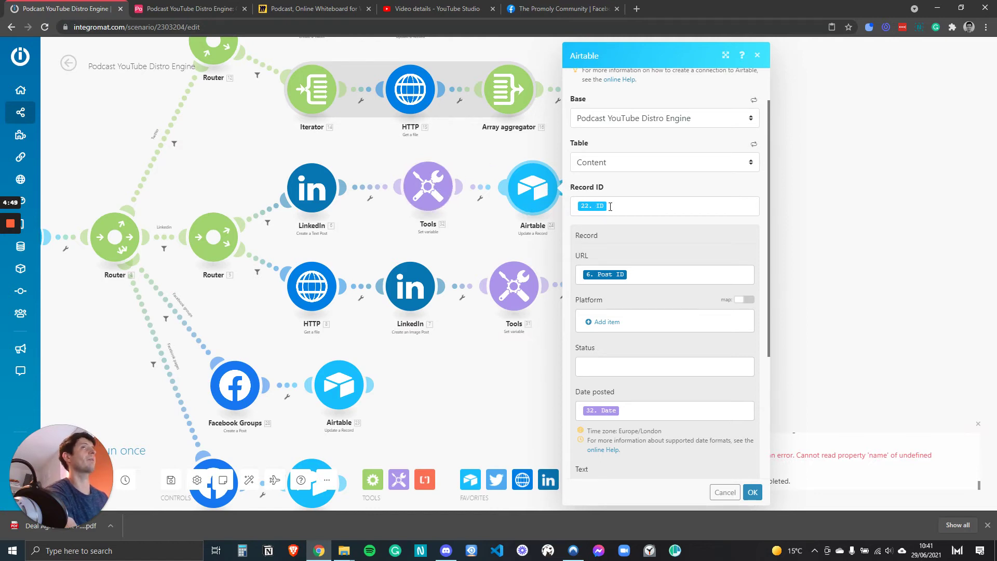
pyautogui.click(151, 9)
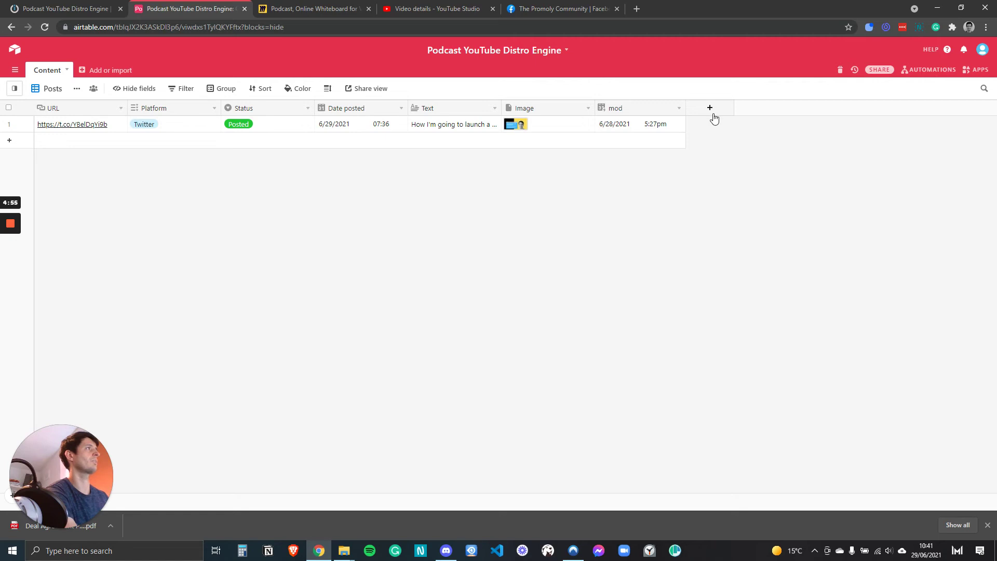
pyautogui.click(95, 10)
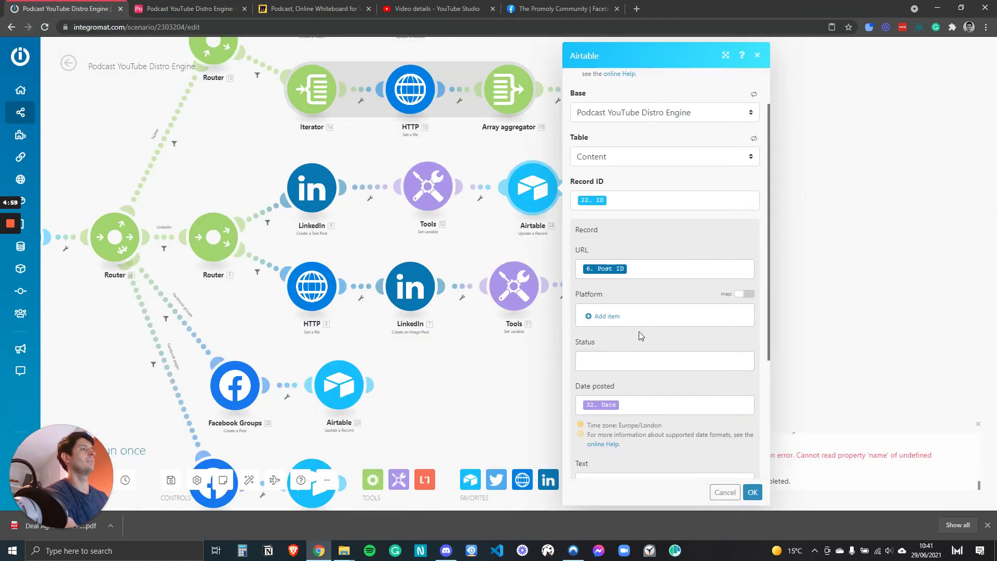
# Set Status to 'Posted' and save the Airtable module with OK
pyautogui.scroll(-1, 642, 336)
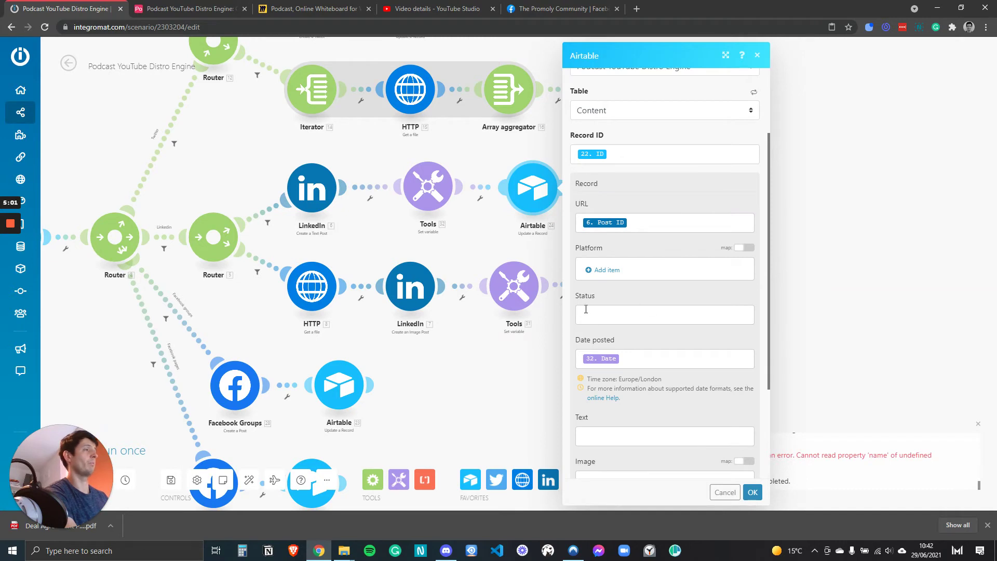
pyautogui.click(595, 315)
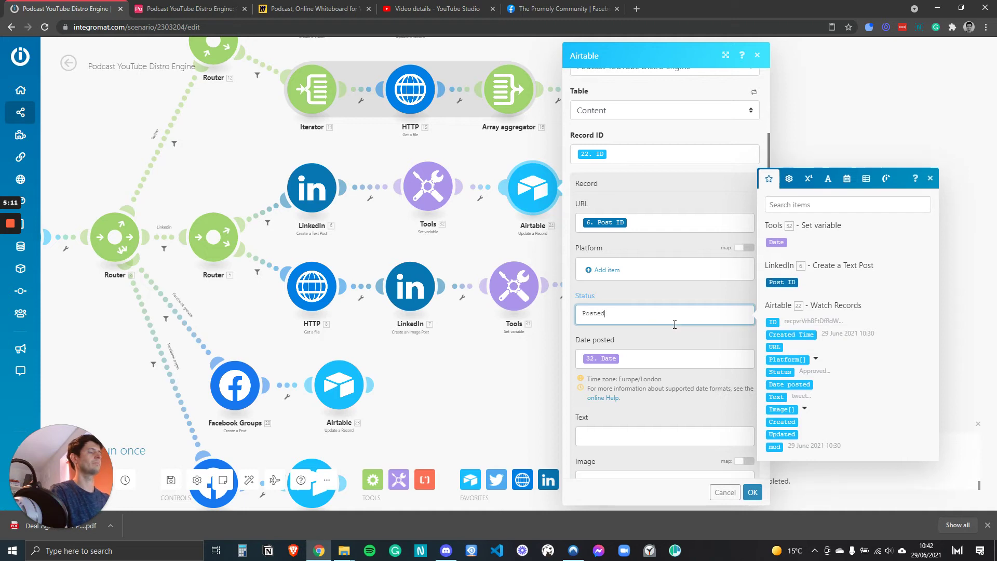
pyautogui.click(675, 330)
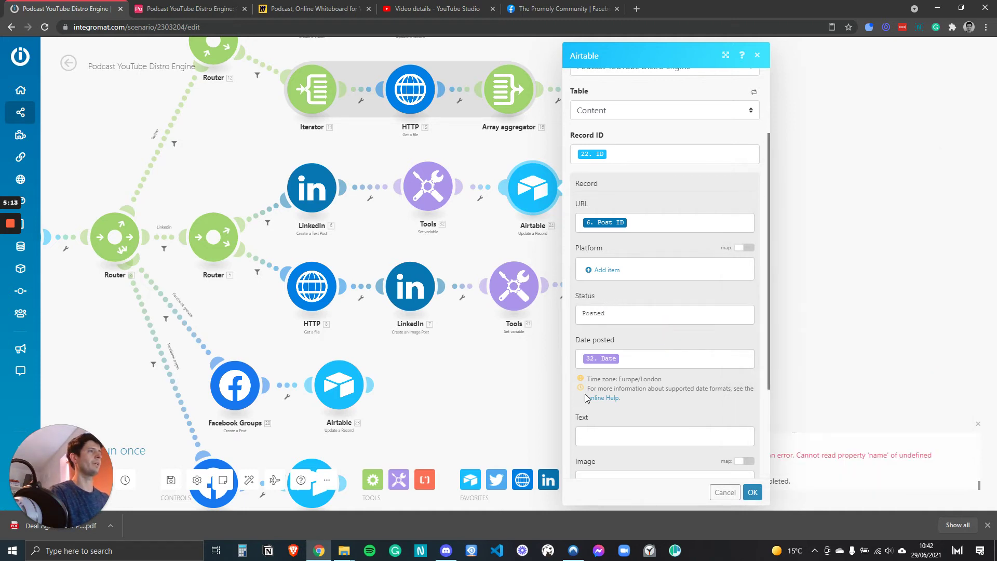
pyautogui.scroll(-2, 595, 353)
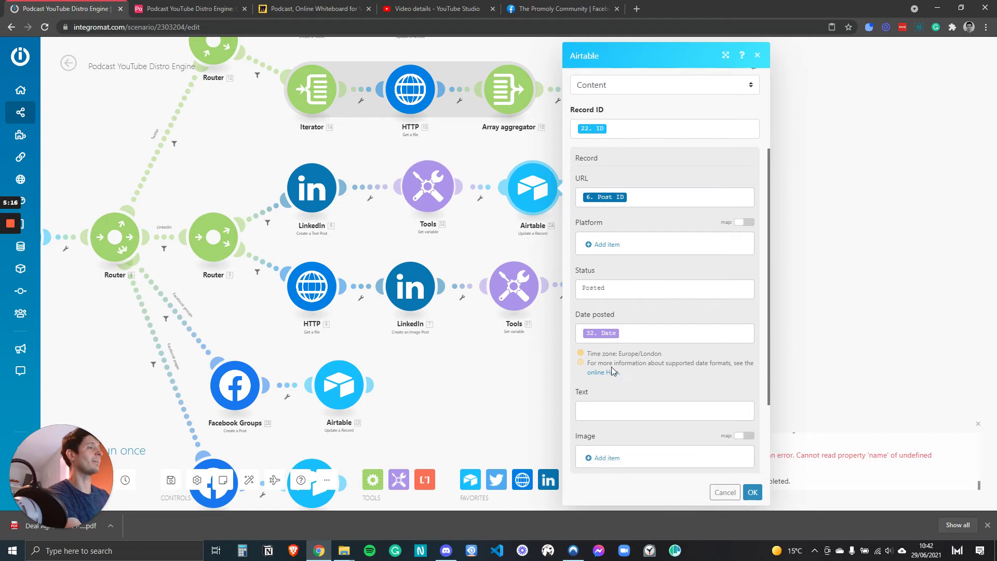
pyautogui.click(748, 492)
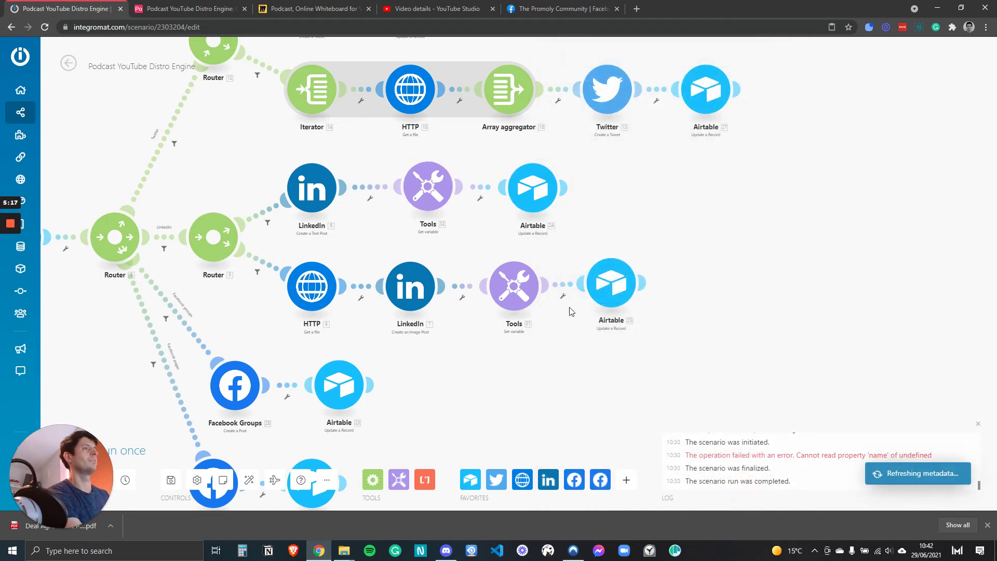
# Review and confirm the Airtable 25 image-post update, then pan to the Facebook branches
pyautogui.moveTo(614, 298)
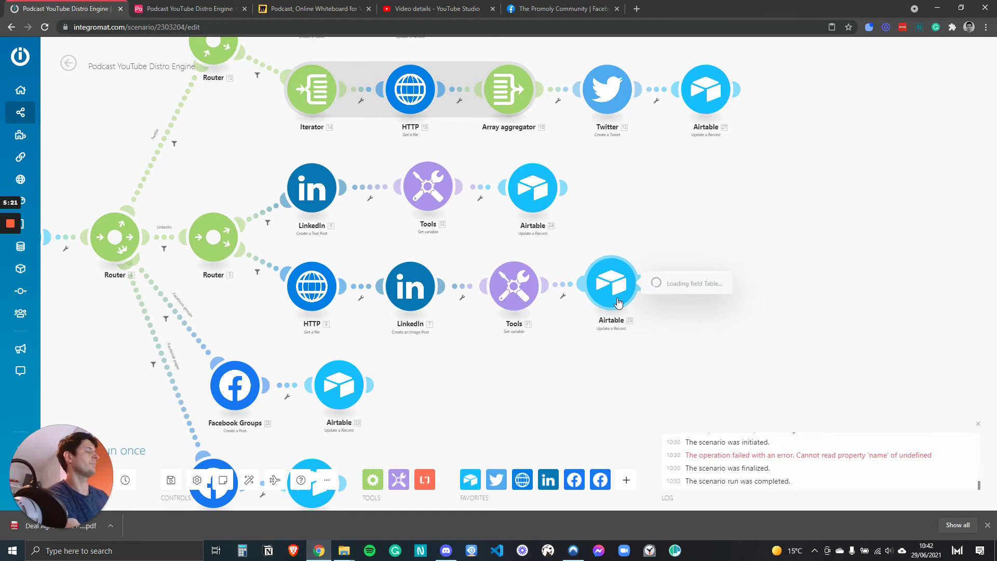
pyautogui.click(618, 302)
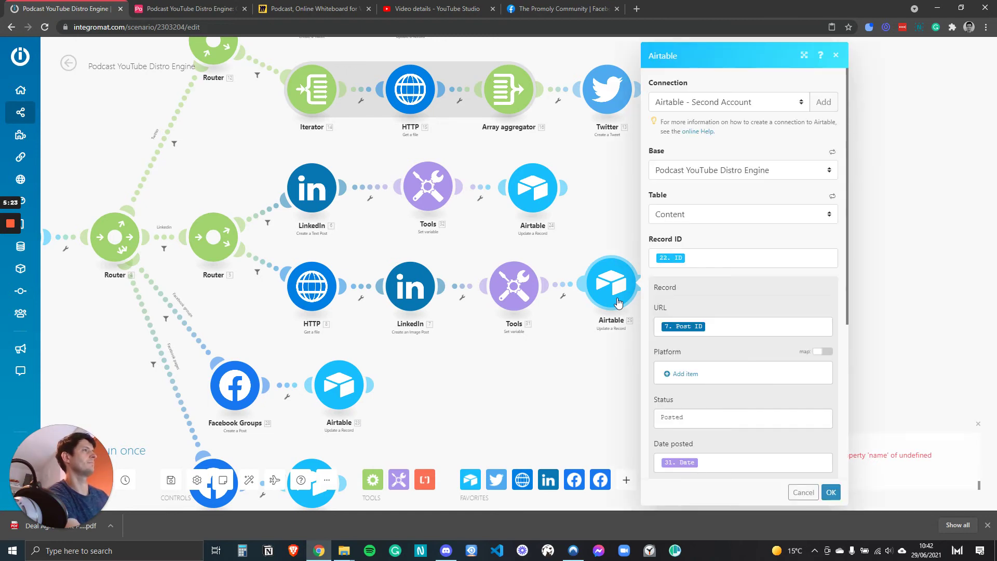
pyautogui.scroll(-3, 699, 338)
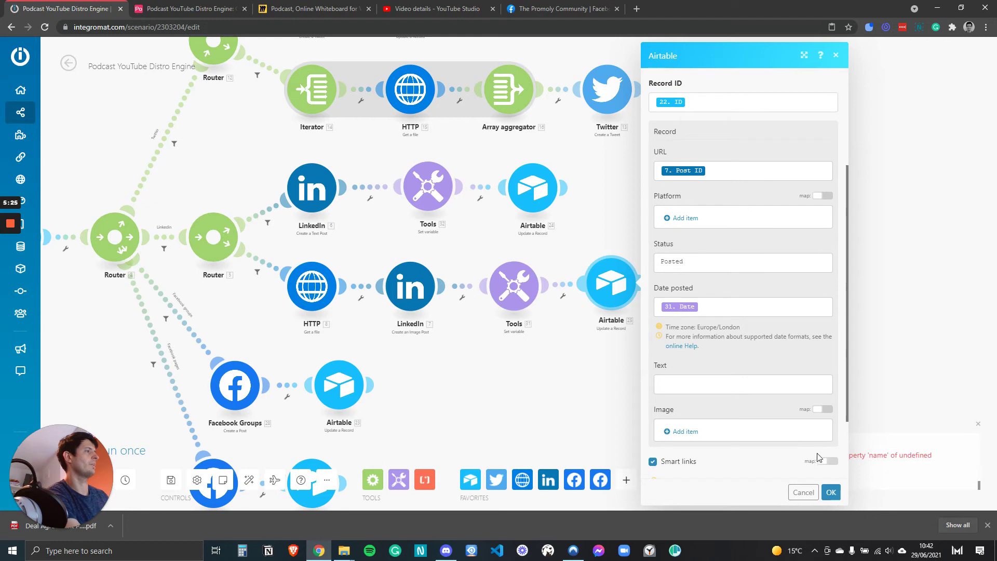
pyautogui.click(831, 493)
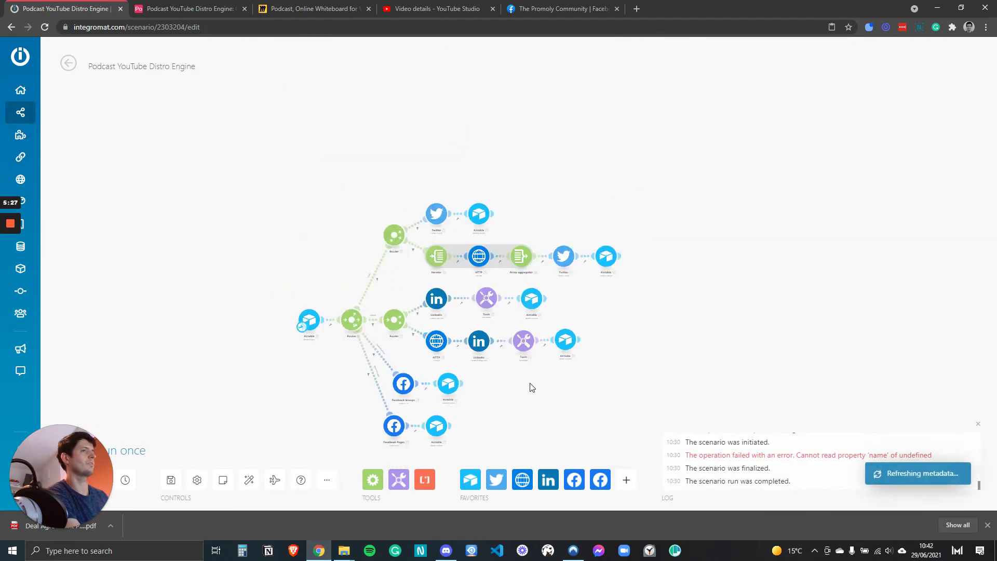
pyautogui.moveTo(459, 387); pyautogui.dragTo(485, 316)
pyautogui.scroll(2, 485, 315)
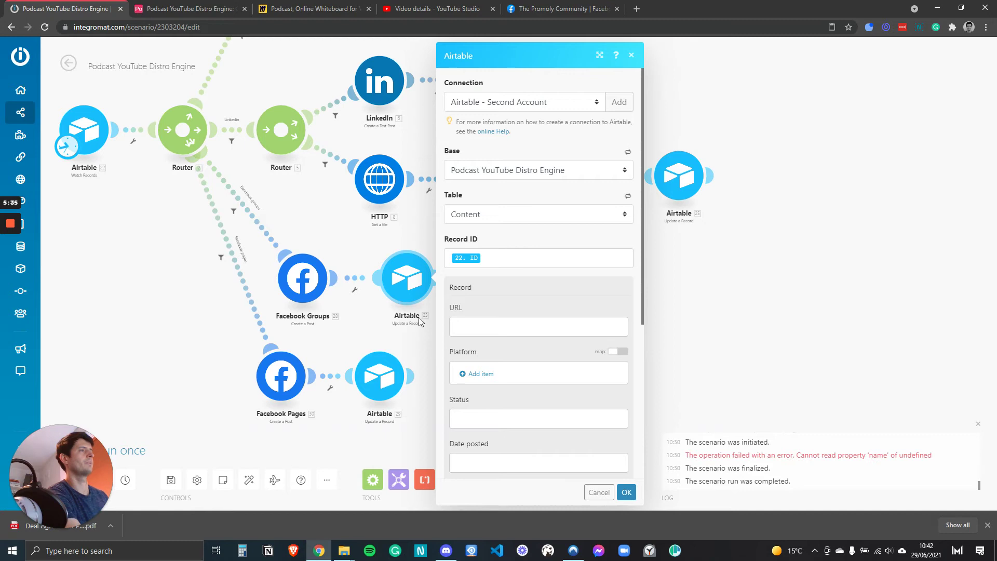
# Set Status to 'Posted' in the Facebook Groups Airtable update, leave Date posted unmapped, and close it
pyautogui.scroll(-3, 502, 335)
pyautogui.click(488, 308)
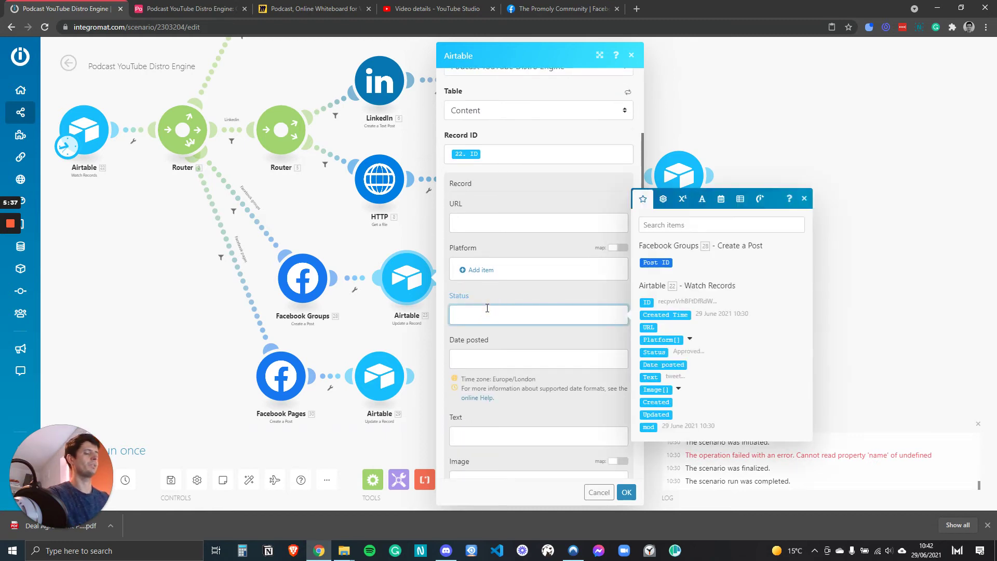
pyautogui.write('Posted')
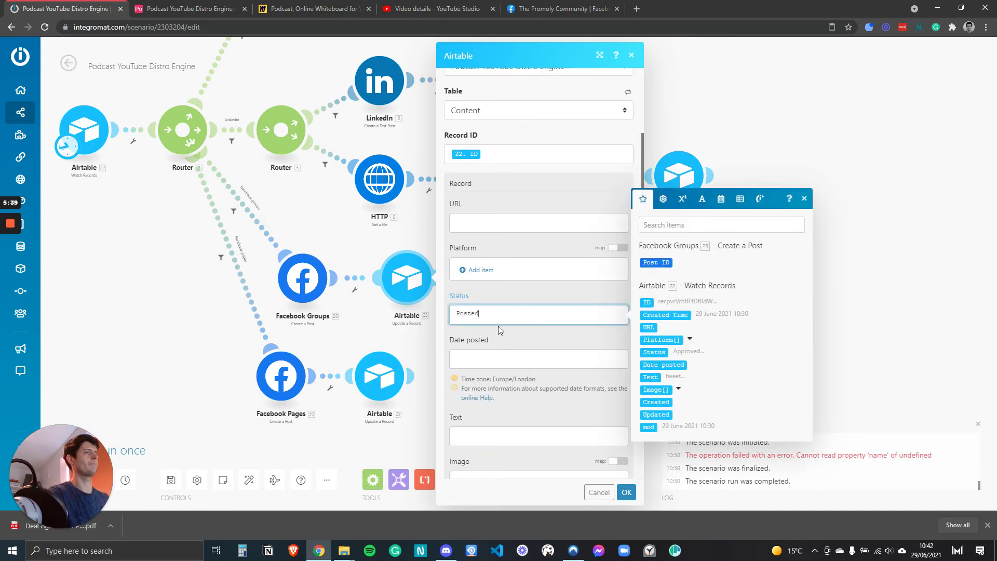
pyautogui.click(510, 338)
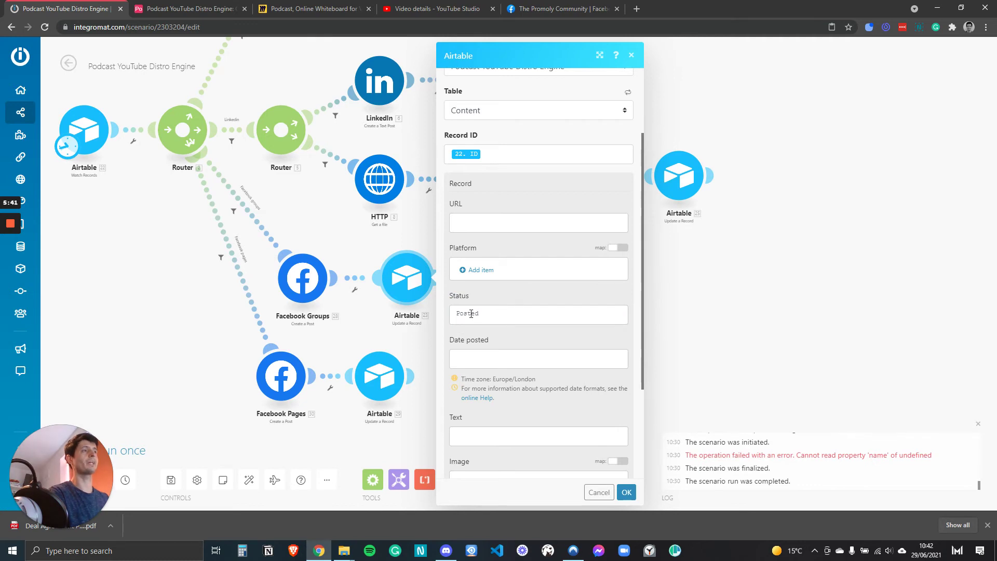
pyautogui.click(185, 9)
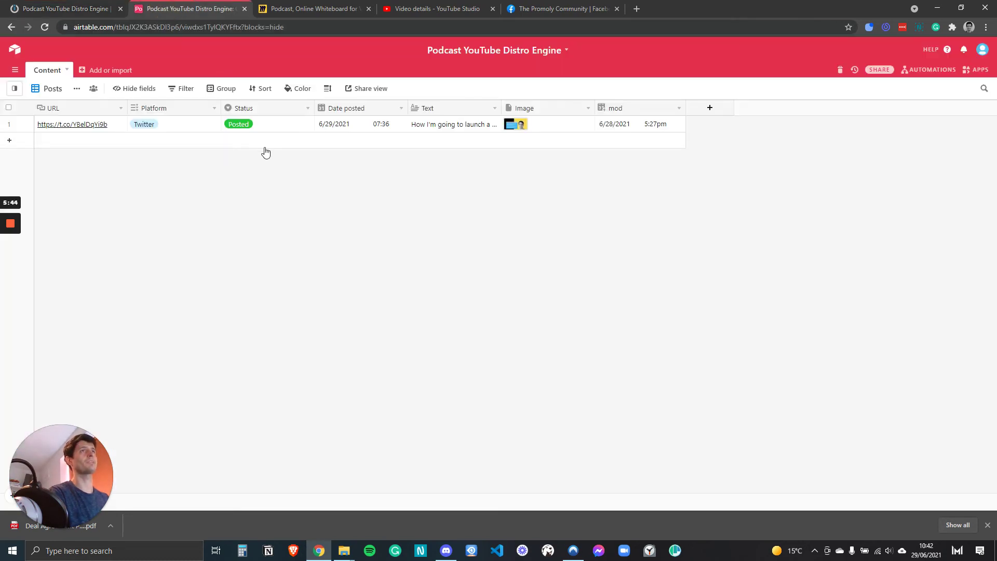
pyautogui.click(37, 9)
pyautogui.click(491, 362)
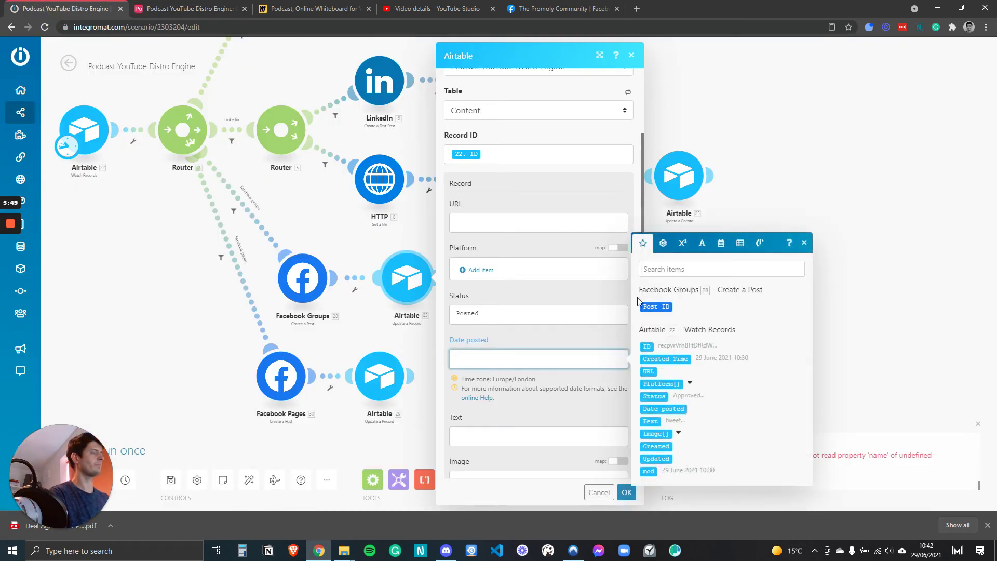
pyautogui.click(523, 399)
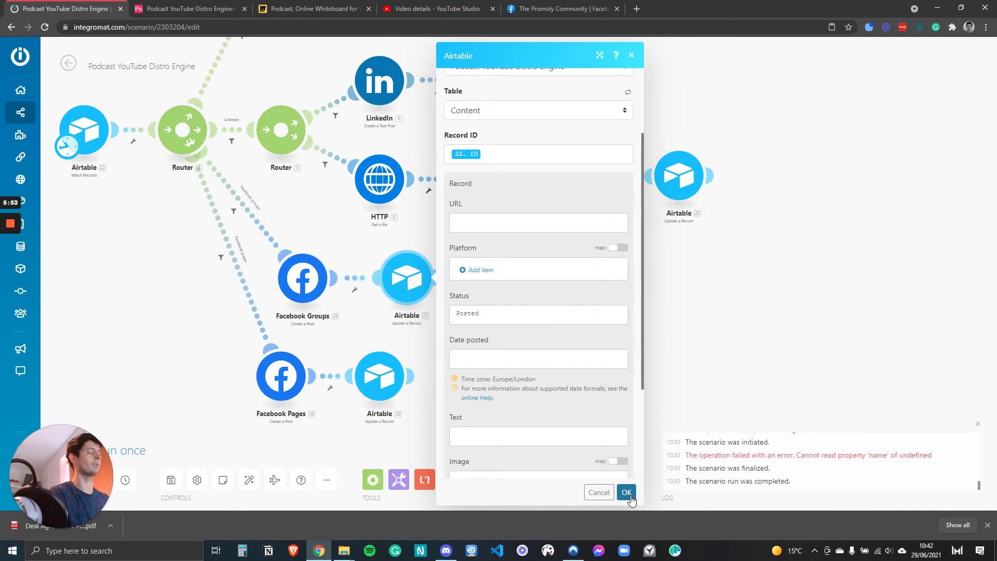
pyautogui.click(602, 493)
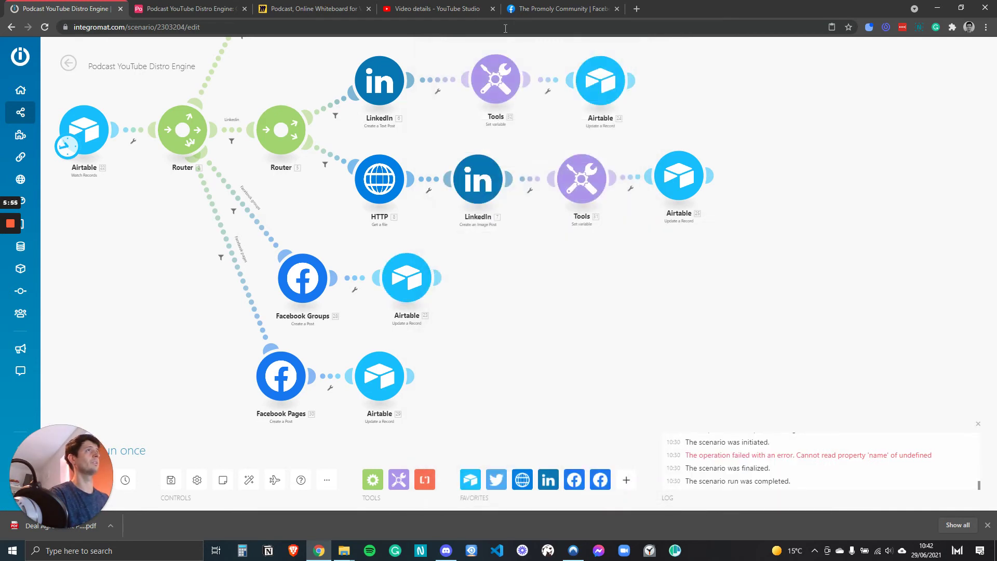
pyautogui.click(445, 10)
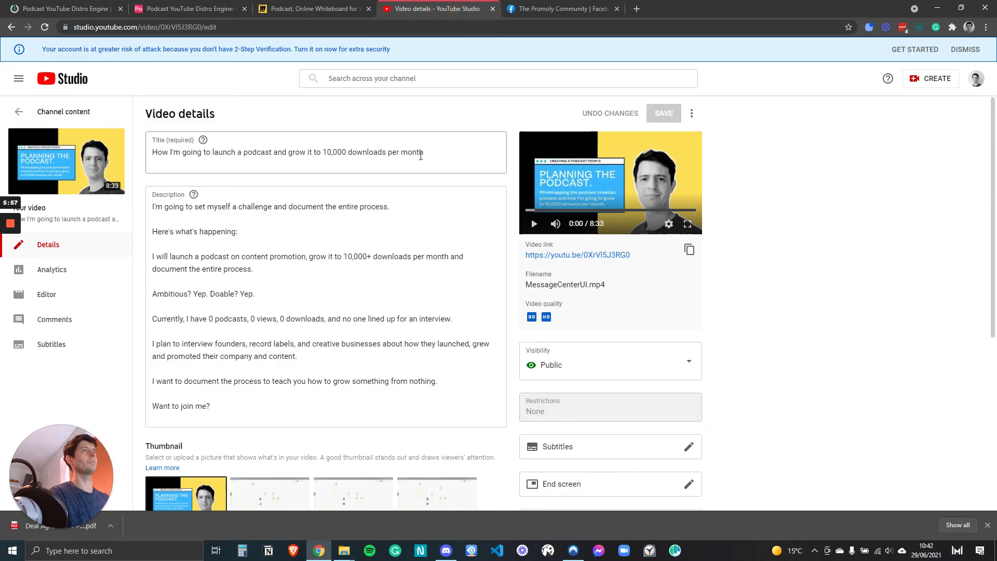
# Select the video's title and description text in YouTube Studio
pyautogui.moveTo(439, 153); pyautogui.dragTo(161, 152)
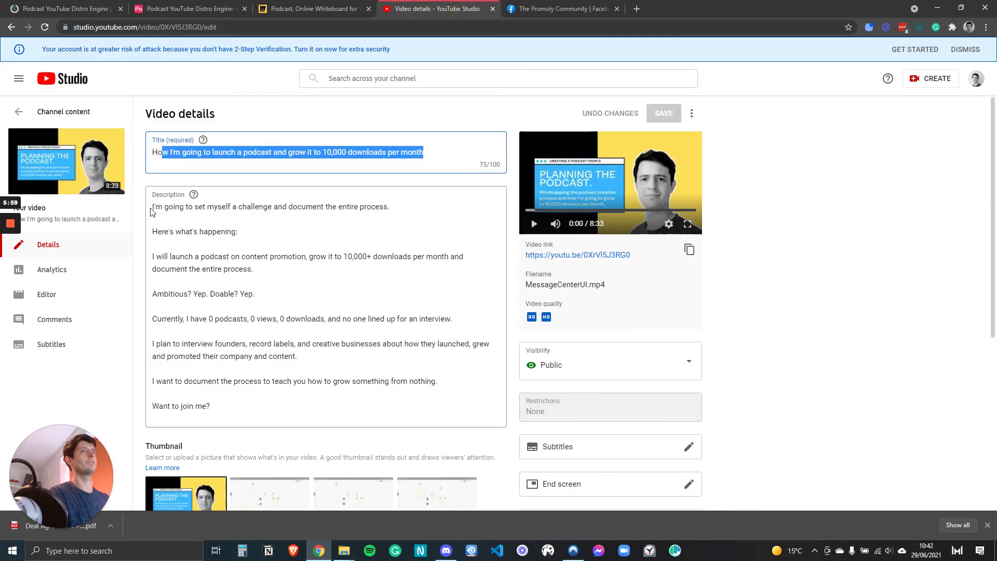
pyautogui.moveTo(153, 208); pyautogui.dragTo(310, 417)
pyautogui.hotkey('ctrl', 'c')
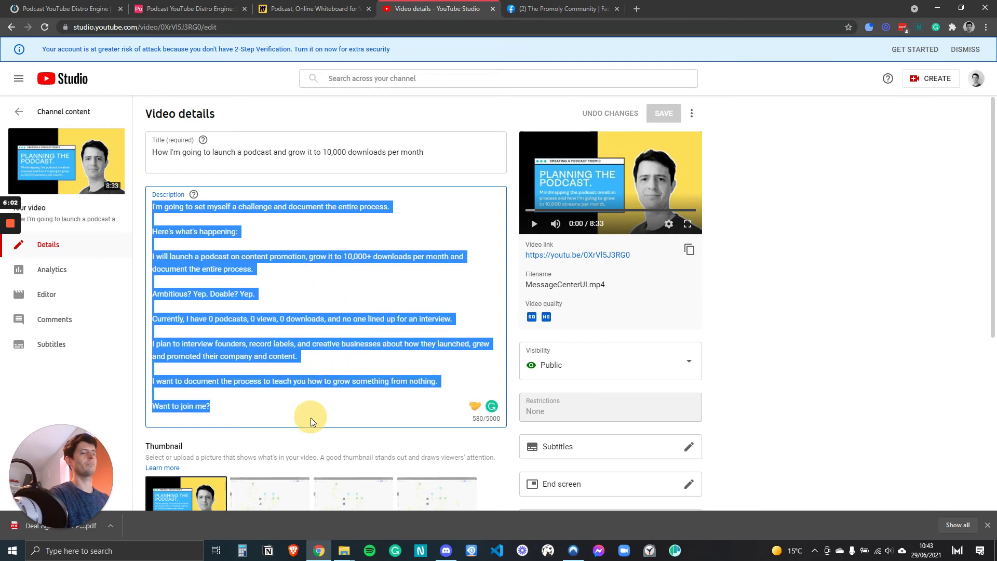
pyautogui.click(50, 11)
pyautogui.click(168, 9)
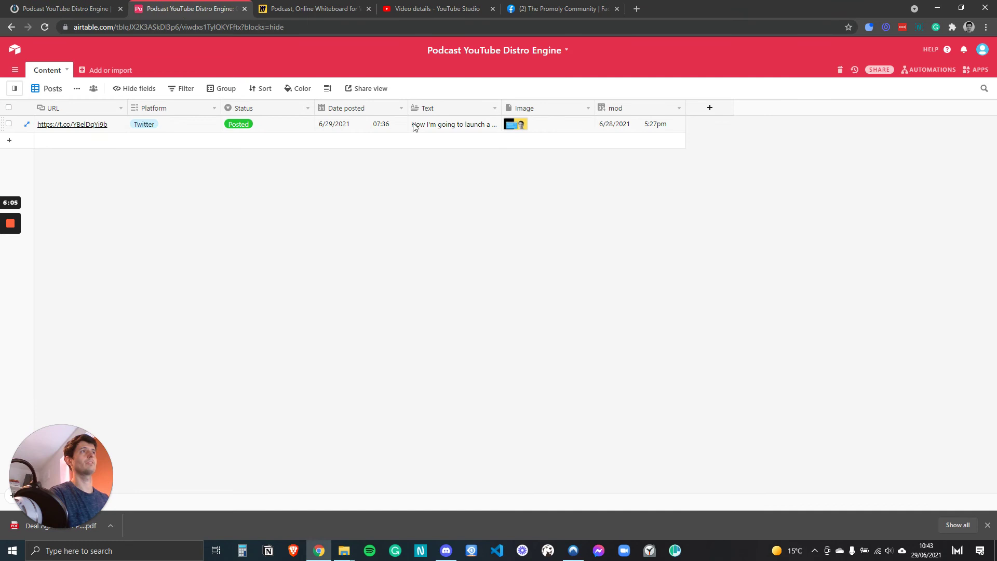
# Paste the podcast post into row 2's expanded Text cell
pyautogui.click(446, 138)
pyautogui.click(446, 141)
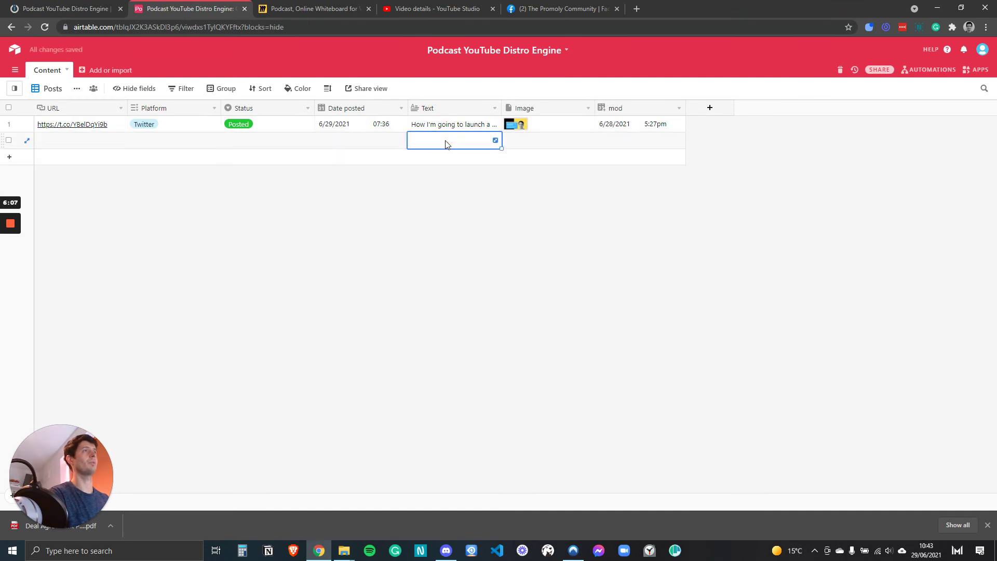
pyautogui.click(496, 140)
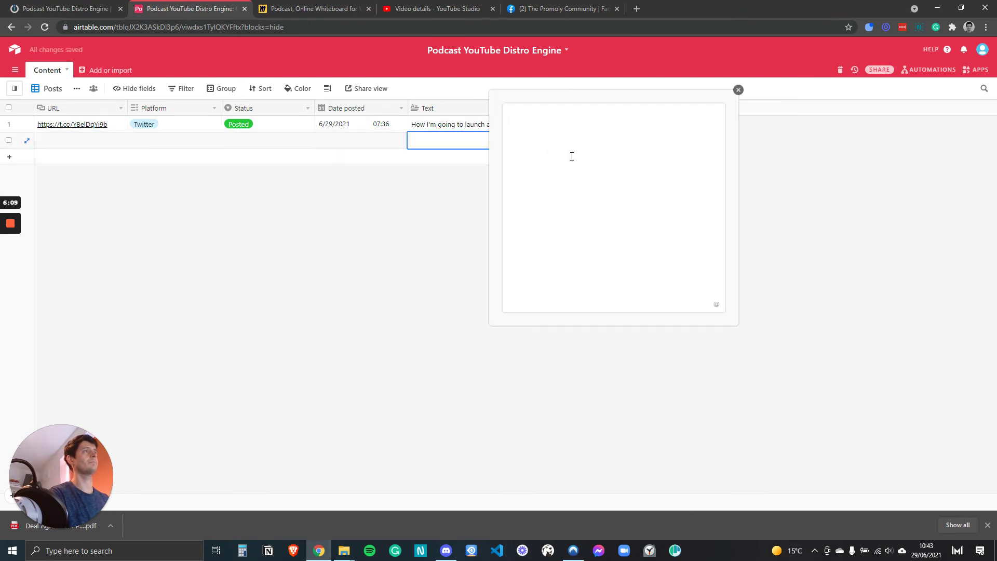
pyautogui.hotkey('ctrl', 'v')
pyautogui.scroll(-2, 552, 255)
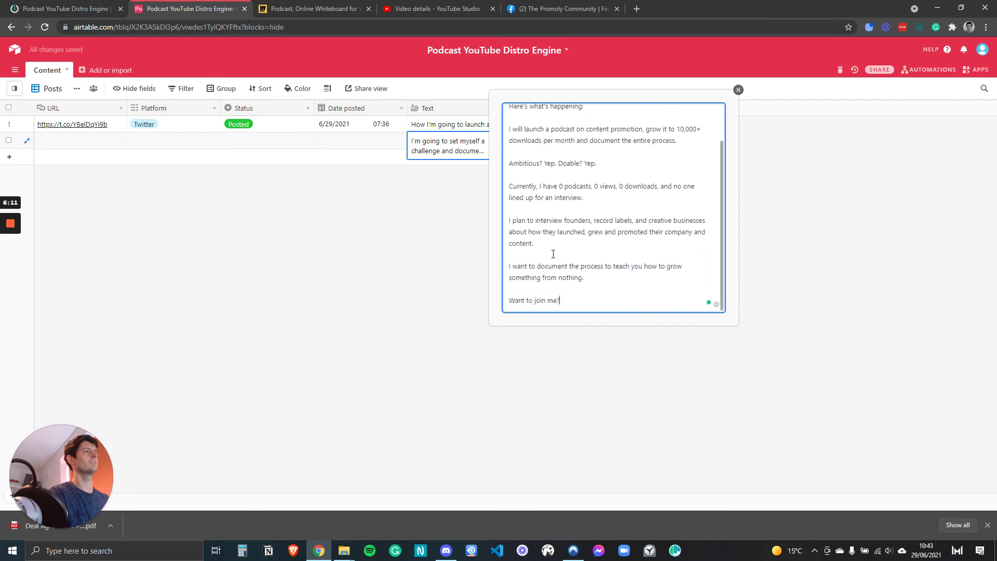
pyautogui.scroll(2, 550, 253)
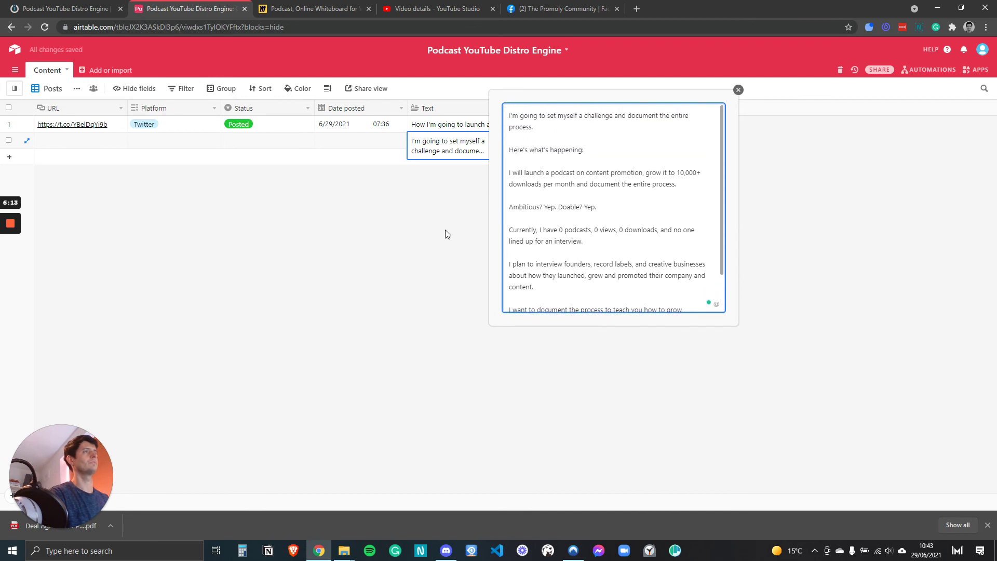
# Append the YouTube video link copied from YouTube Studio to the end of the post
pyautogui.click(442, 9)
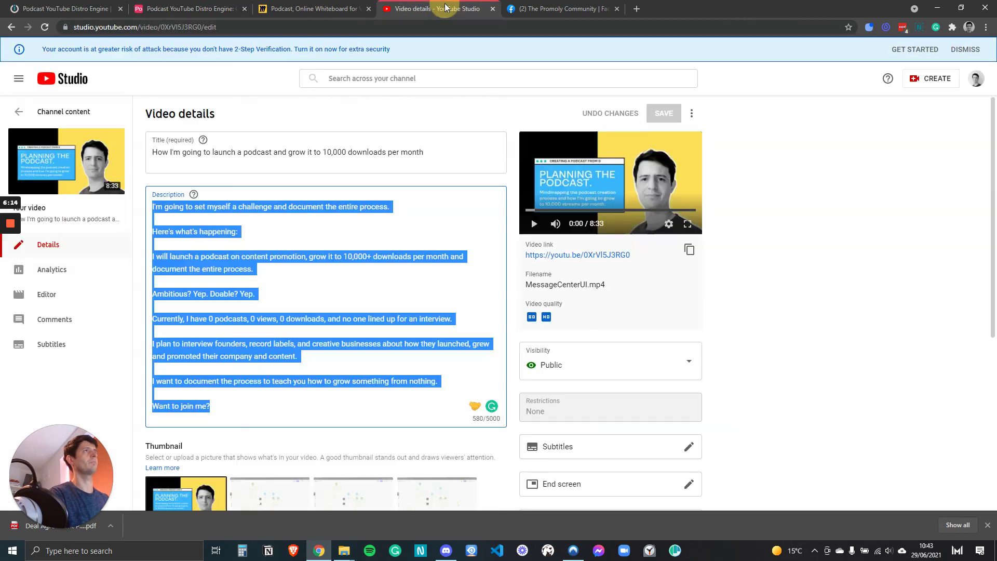
pyautogui.click(689, 249)
pyautogui.click(65, 9)
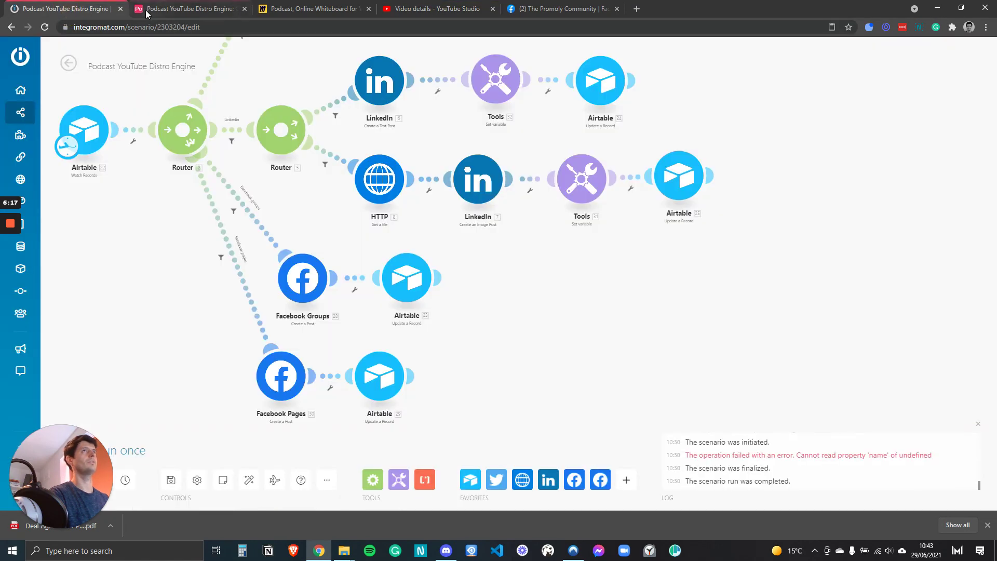
pyautogui.click(169, 9)
pyautogui.scroll(-1, 662, 301)
pyautogui.click(662, 301)
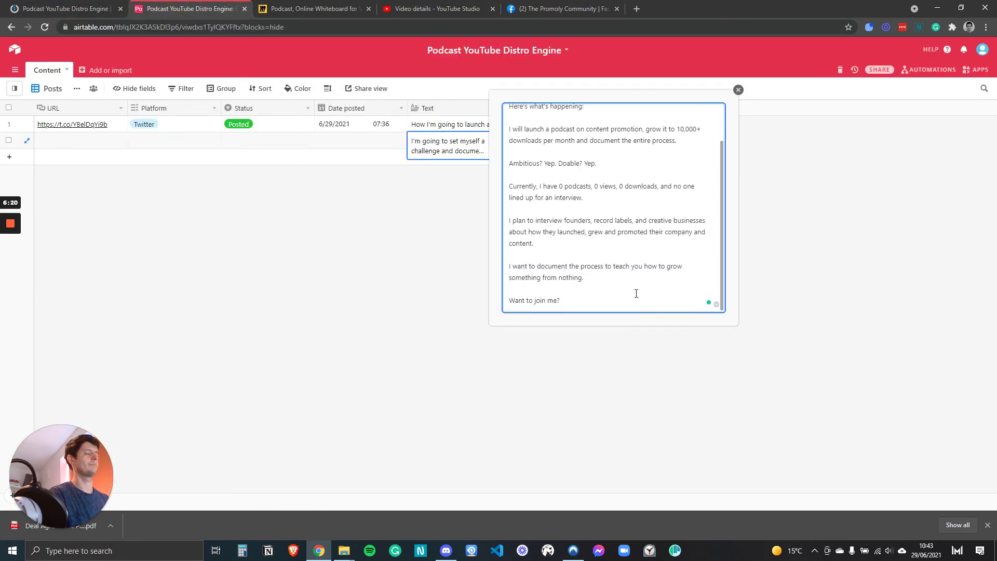
pyautogui.press('Return')
pyautogui.press('Return')
pyautogui.hotkey('ctrl', 'v')
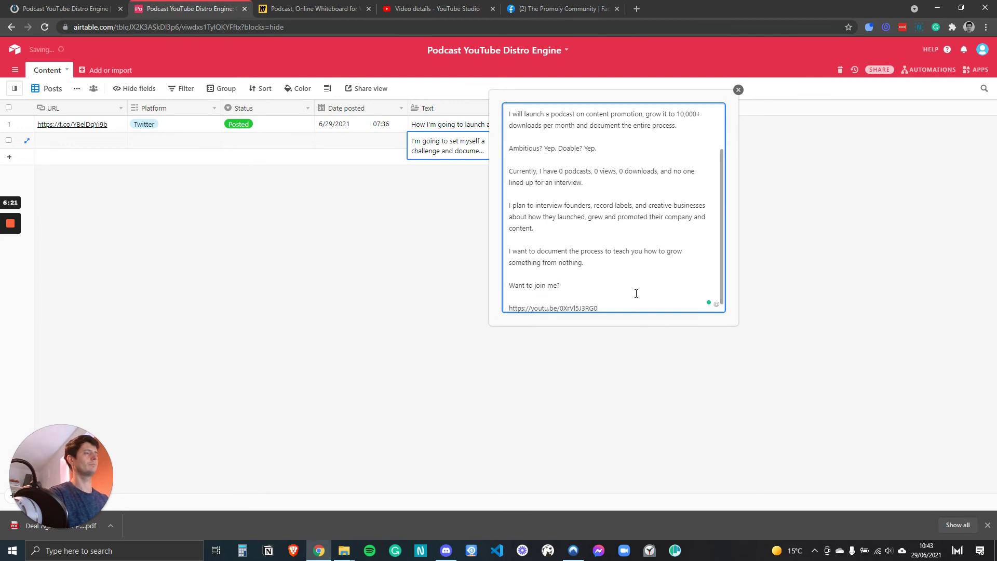
pyautogui.click(619, 360)
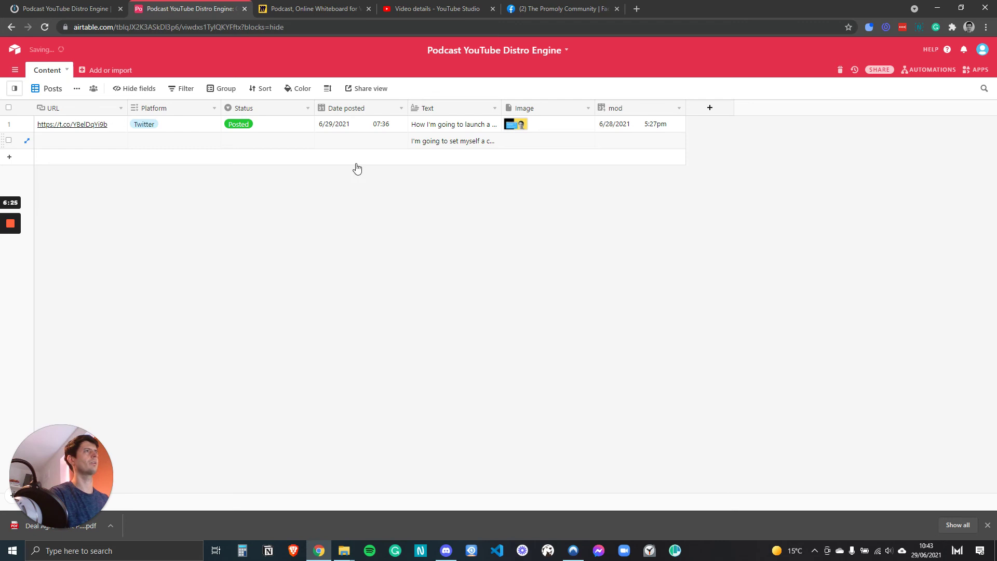
# Attach the video thumbnail to row 2's Image field
pyautogui.moveTo(11, 267)
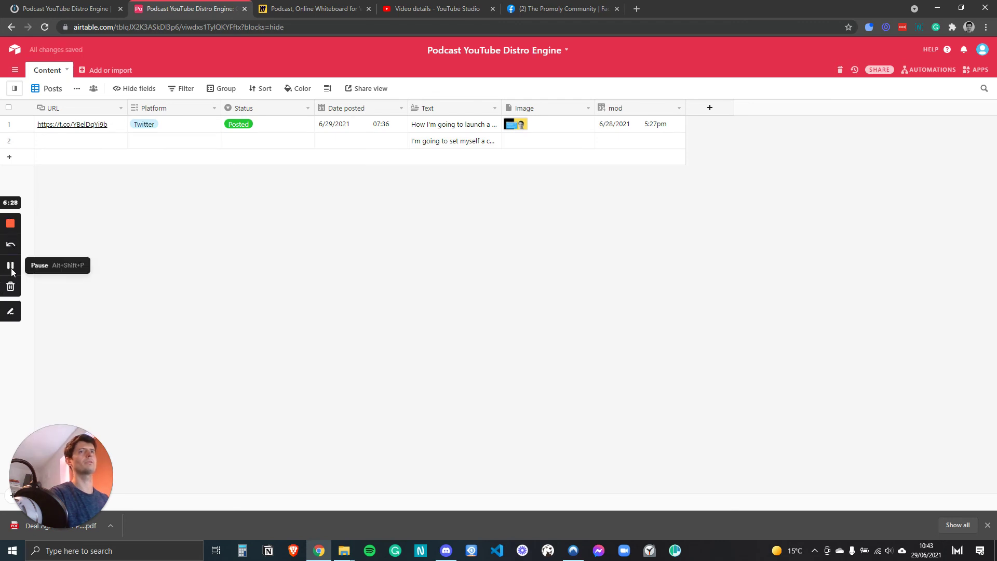
pyautogui.press('Tab')
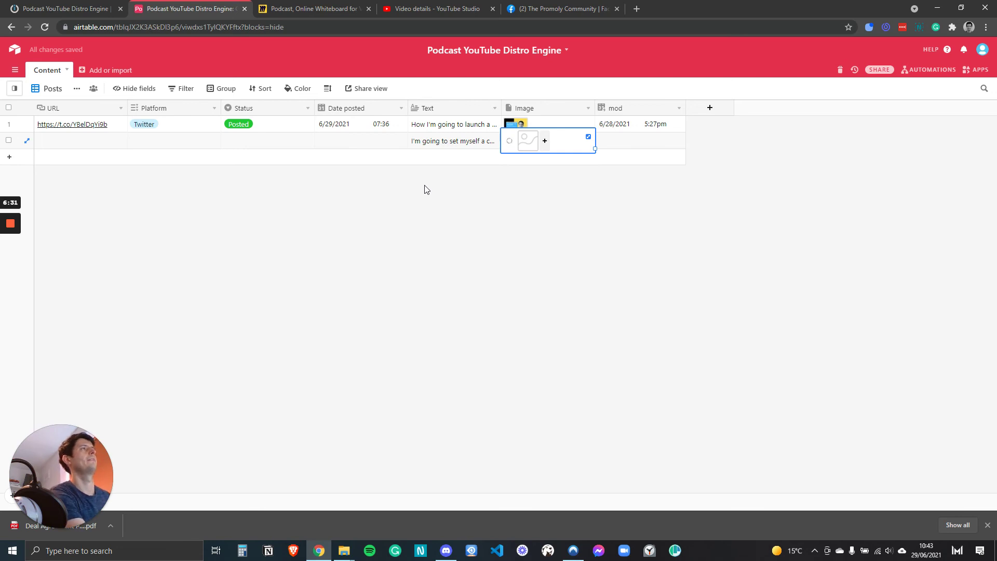
pyautogui.click(530, 194)
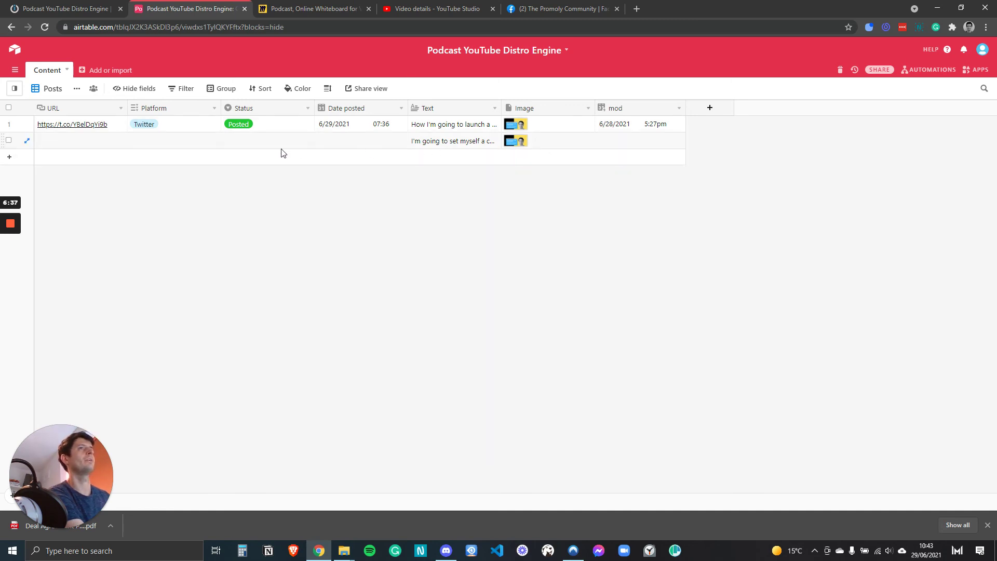
# Set row 2's Platform to Facebook groups
pyautogui.click(157, 145)
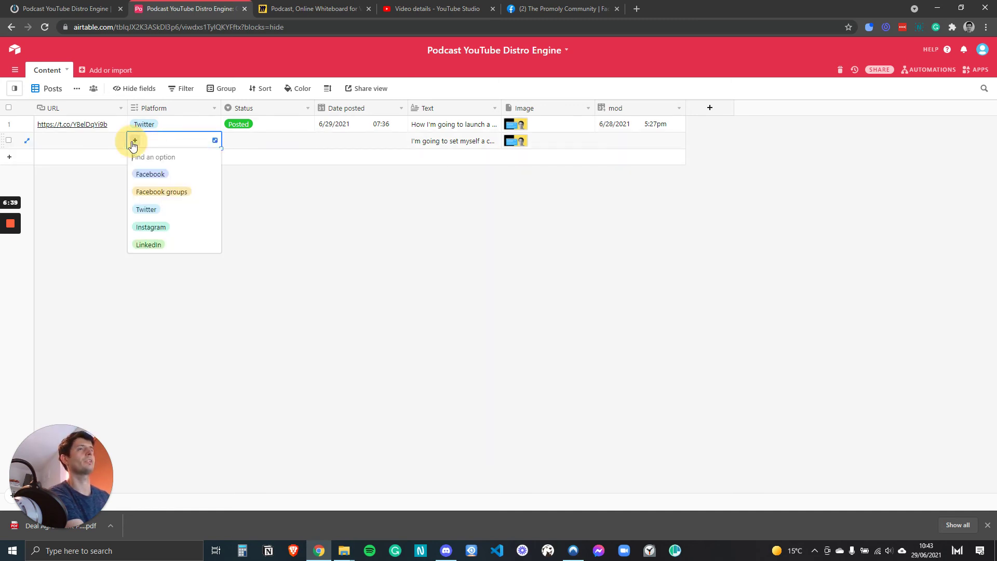
pyautogui.click(175, 194)
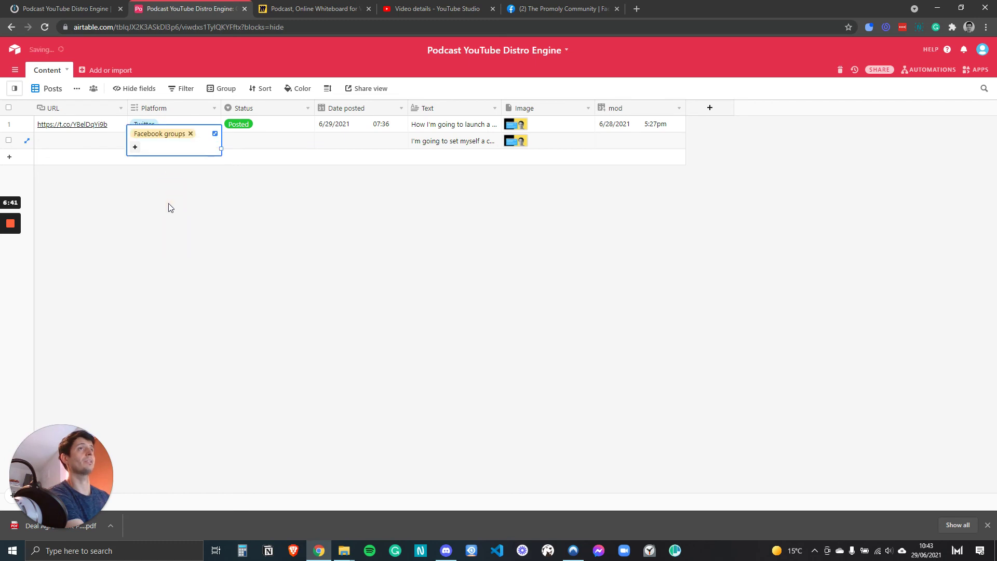
pyautogui.click(229, 201)
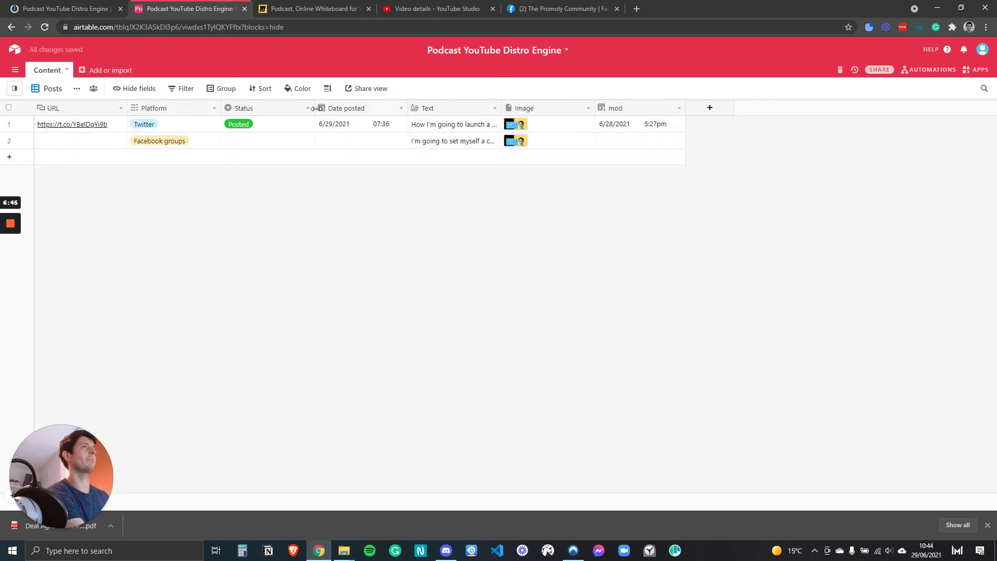
# Change the table's row height to Extra Tall
pyautogui.click(328, 89)
pyautogui.click(355, 173)
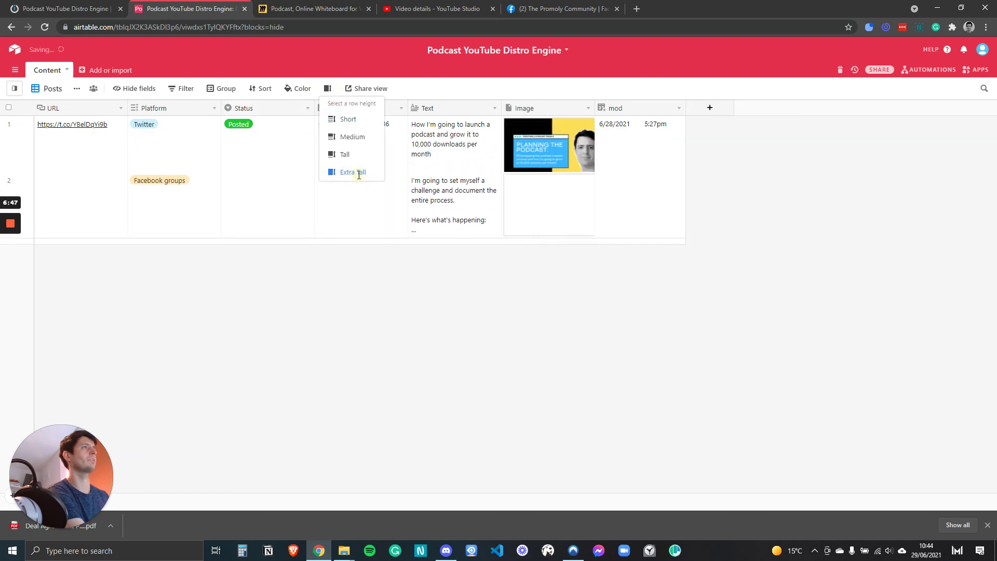
pyautogui.click(563, 334)
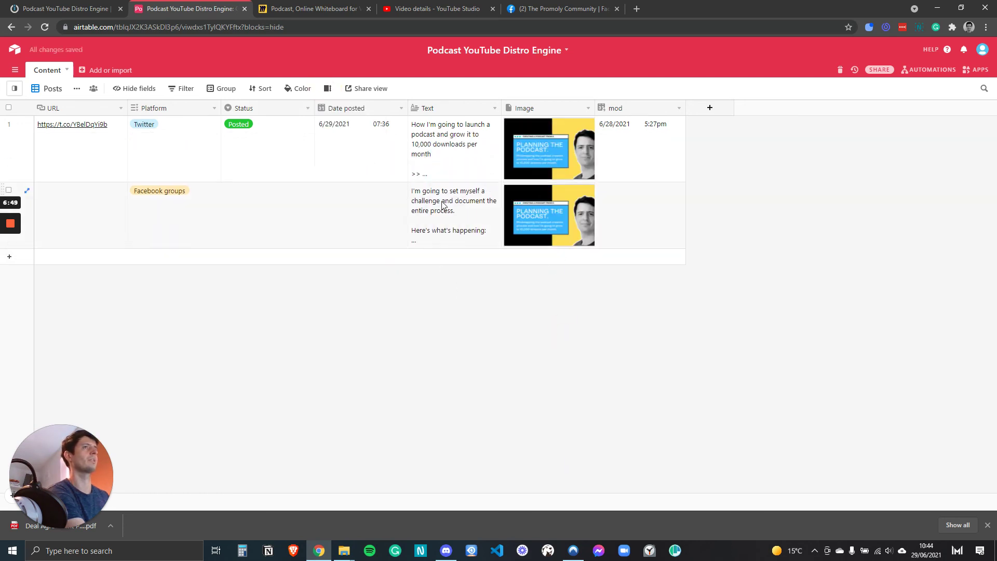
# Set row 2's Status to Approved
pyautogui.click(265, 200)
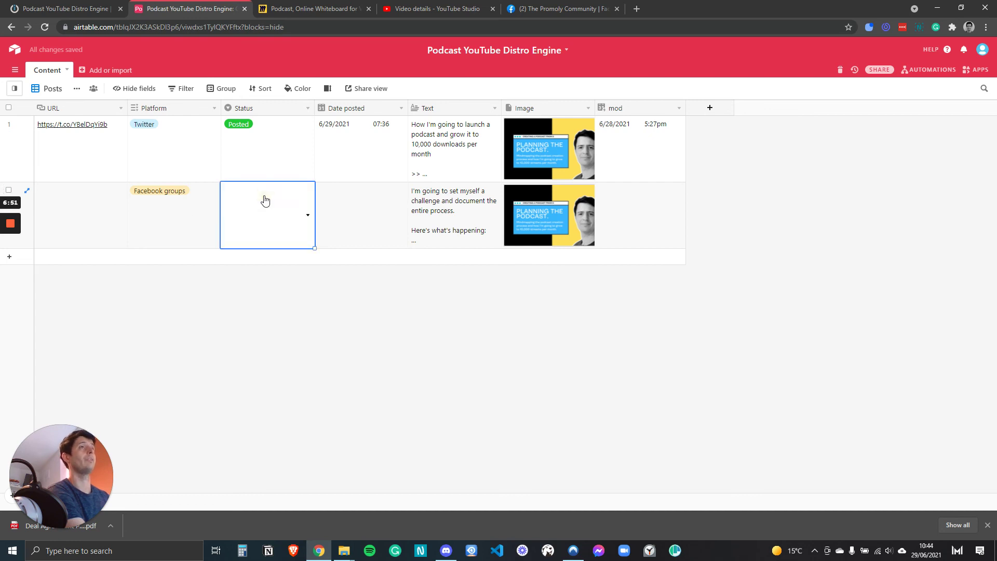
pyautogui.click(307, 215)
pyautogui.click(242, 240)
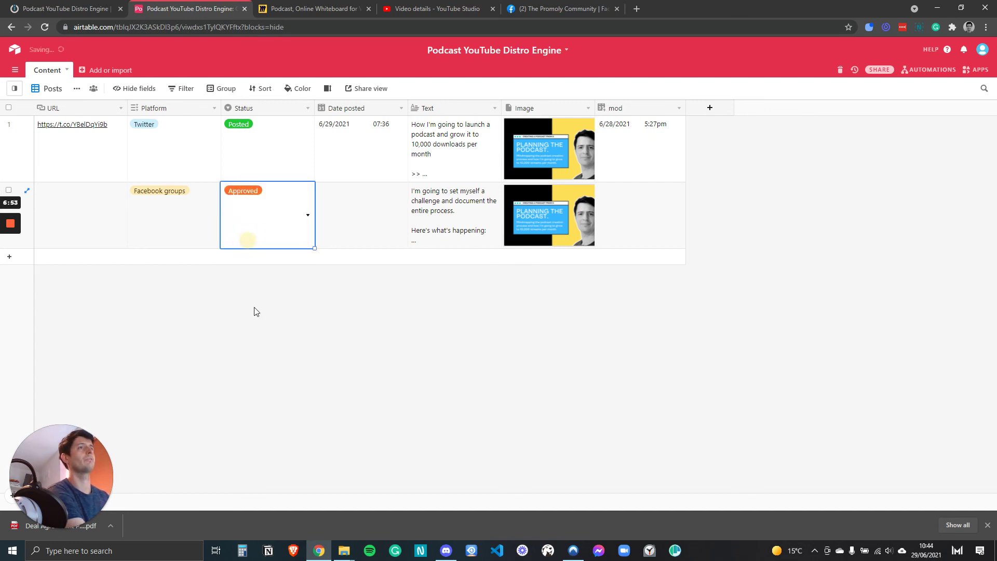
pyautogui.click(254, 312)
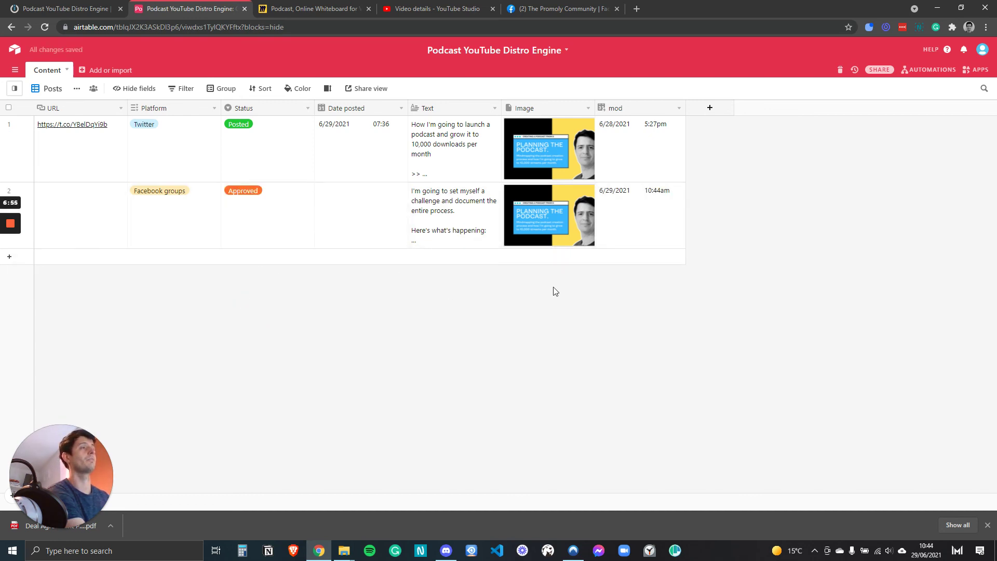
pyautogui.click(62, 8)
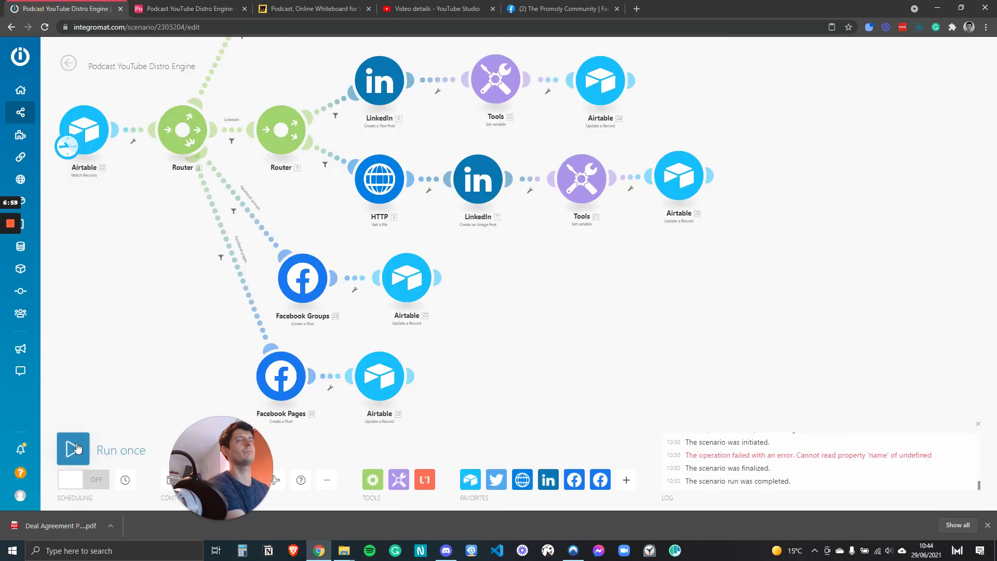
# Run the scenario once, find the Facebook Groups OAuthException permission error, and open that module
pyautogui.click(74, 447)
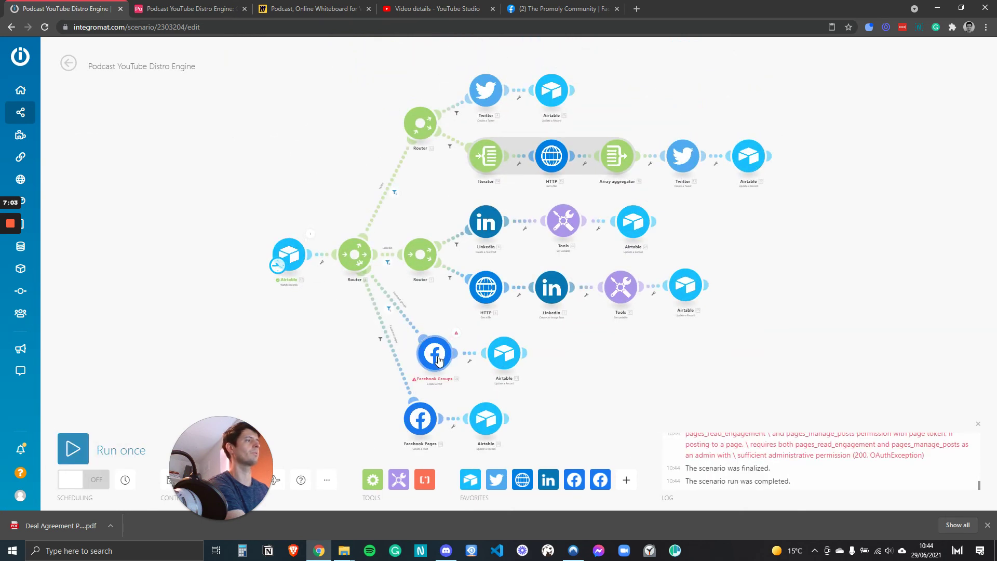
pyautogui.scroll(2, 883, 452)
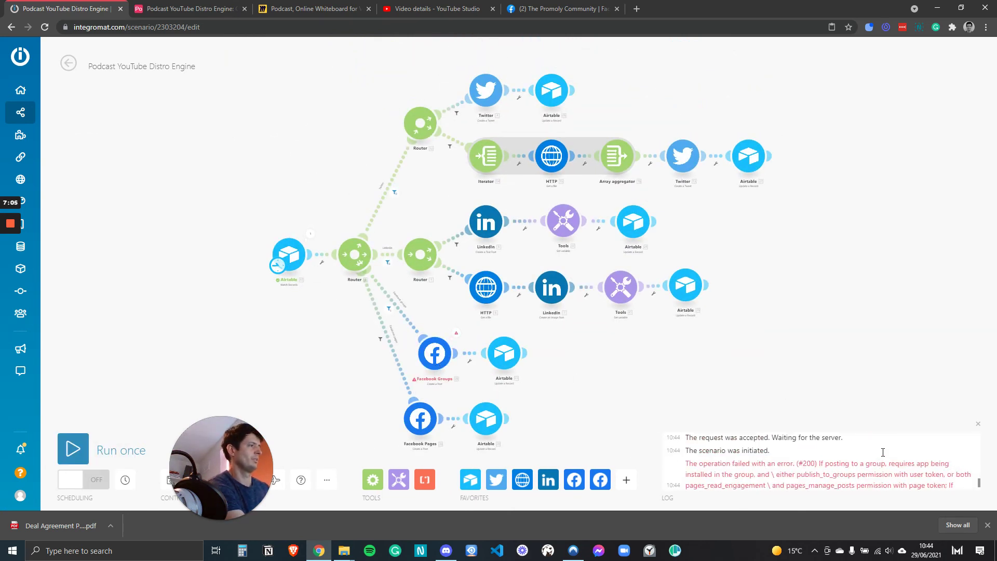
pyautogui.scroll(-2, 883, 453)
pyautogui.moveTo(659, 392); pyautogui.dragTo(504, 329)
pyautogui.scroll(2, 883, 468)
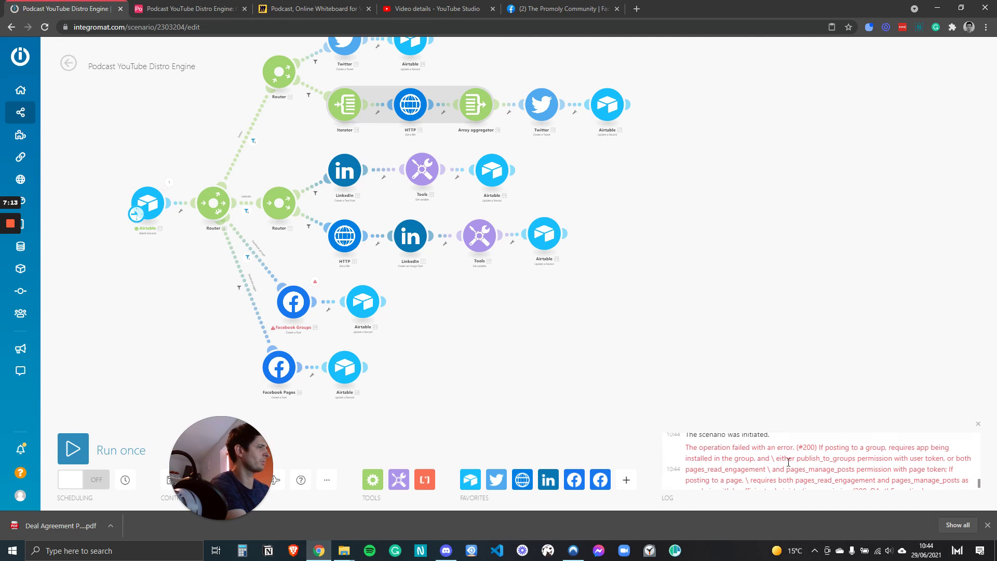
pyautogui.scroll(-1, 826, 478)
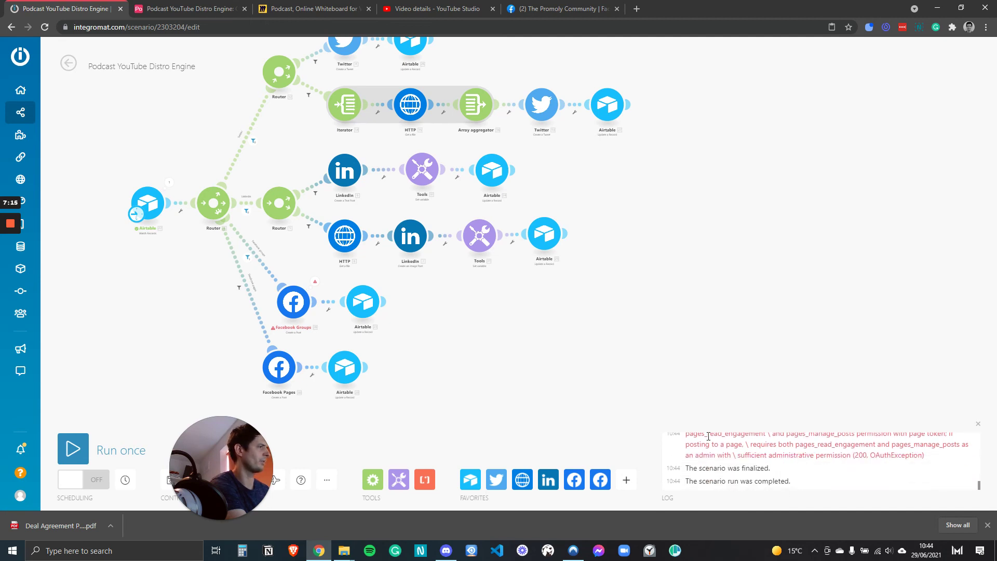
pyautogui.click(293, 303)
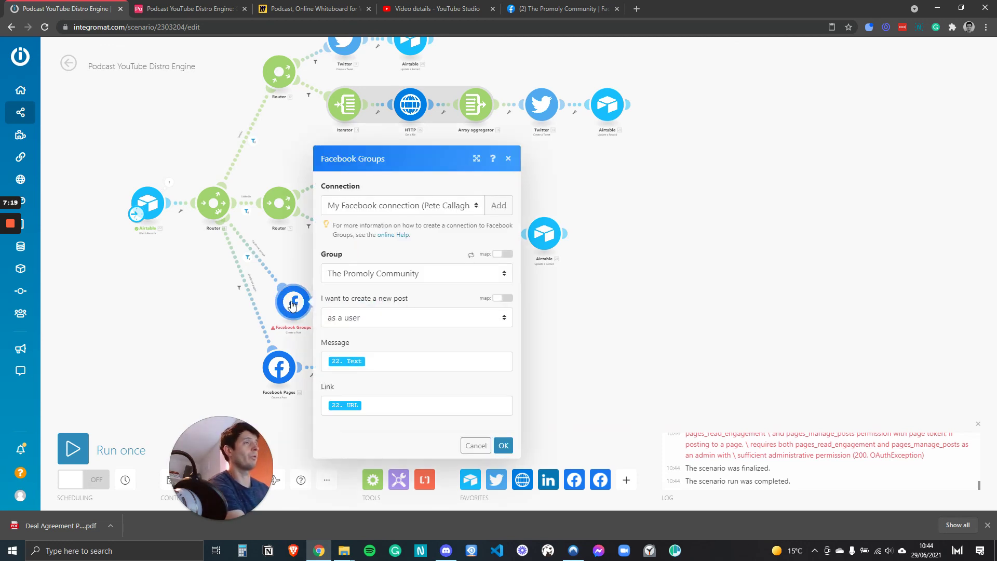
# Cancel the Facebook Groups dialog unchanged and recentre the scenario canvas showing the permission error
pyautogui.click(475, 445)
pyautogui.moveTo(458, 323); pyautogui.dragTo(539, 367)
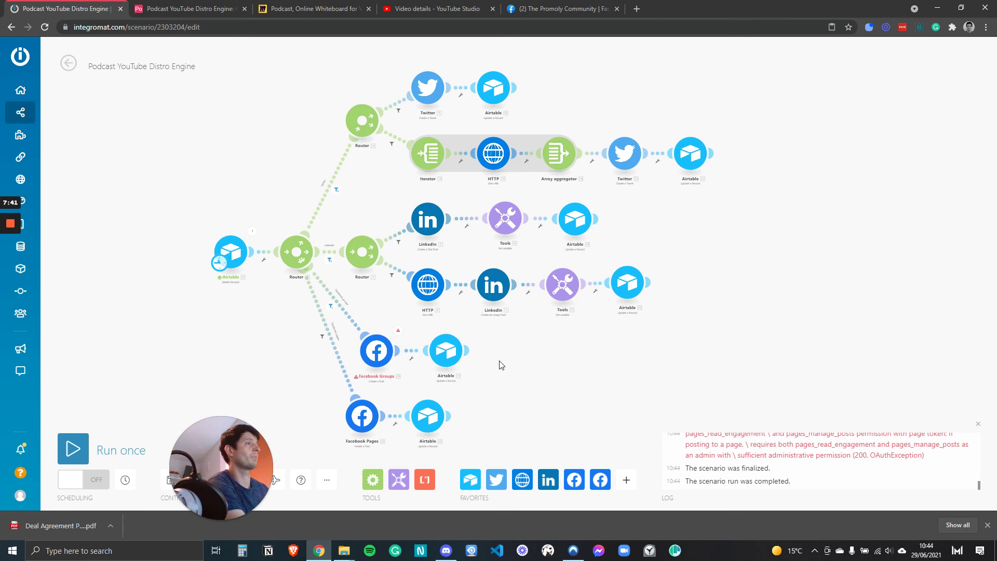
pyautogui.moveTo(502, 365); pyautogui.dragTo(476, 356)
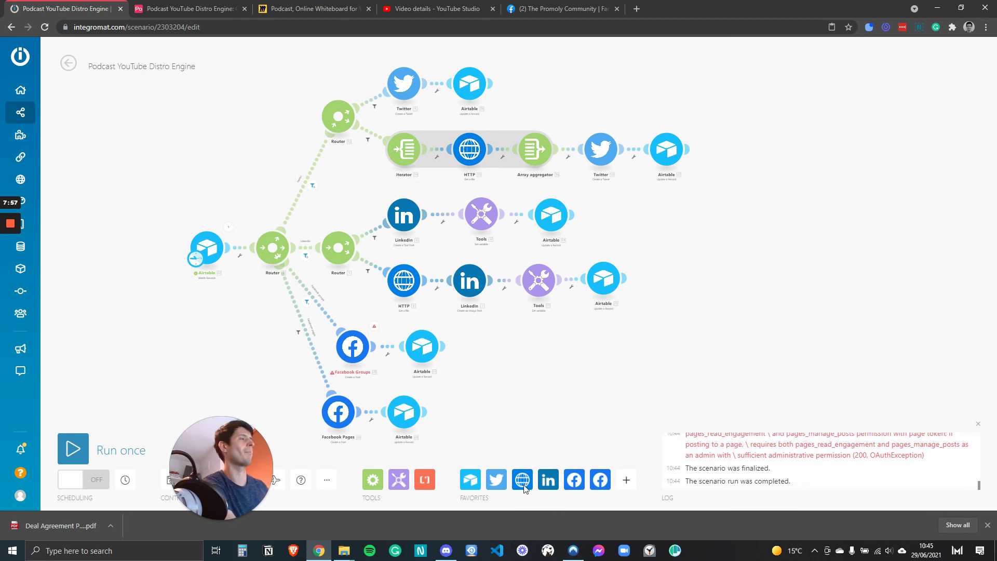
pyautogui.moveTo(10, 232)
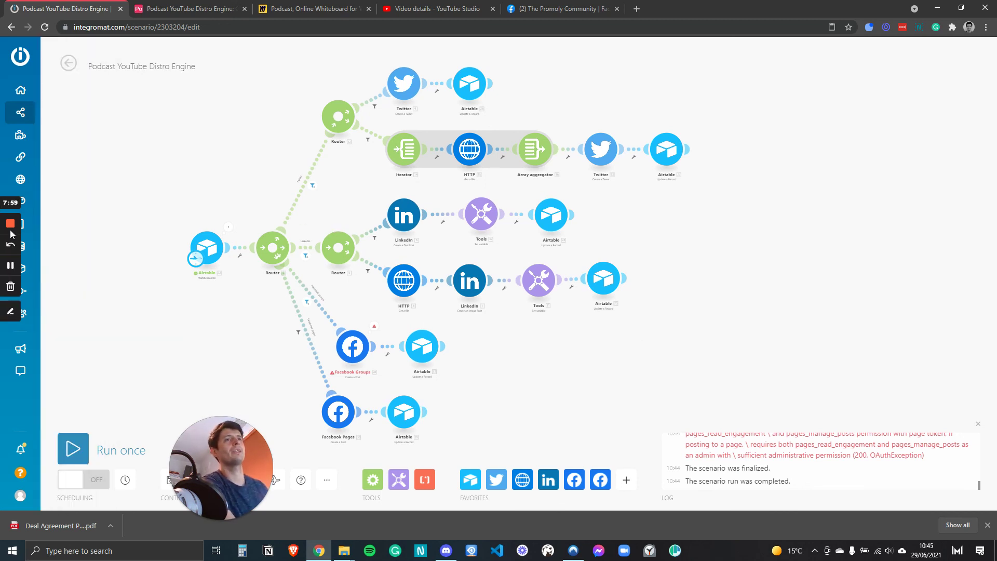